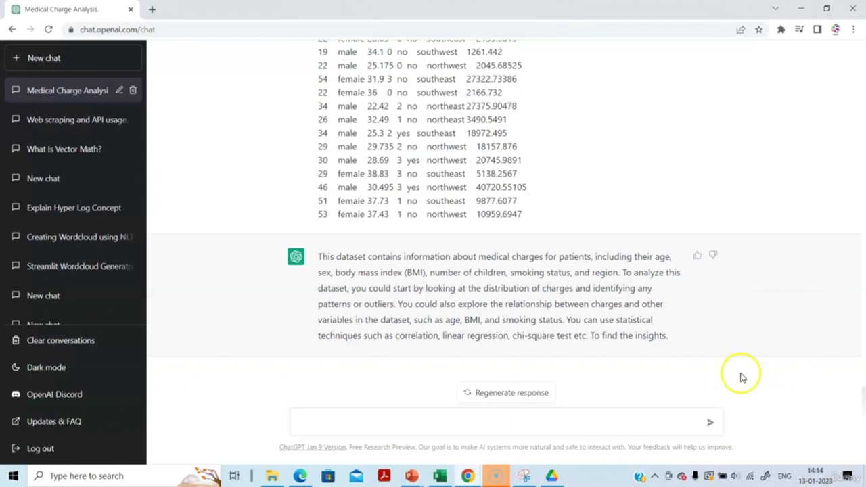
- Ask ChatGPT 'Please generate descriptive statistics for this dataset'
{"action": "left_click", "coordinate": [336, 417]}
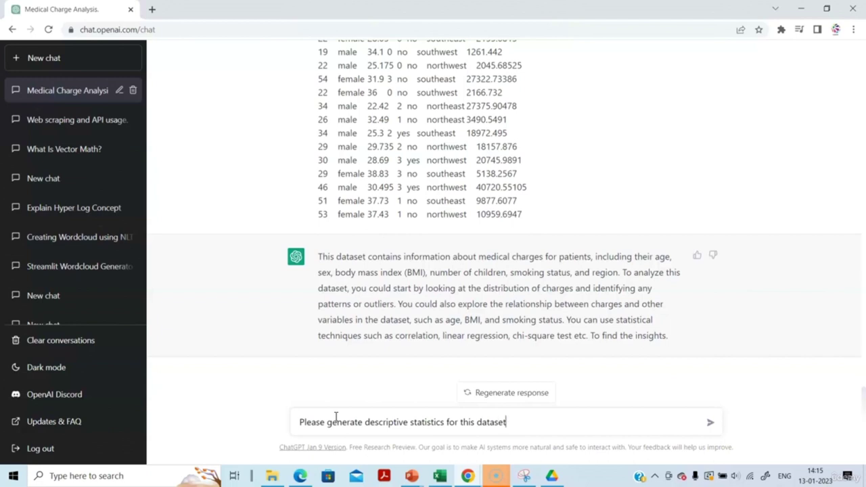
{"action": "left_click", "coordinate": [712, 424]}
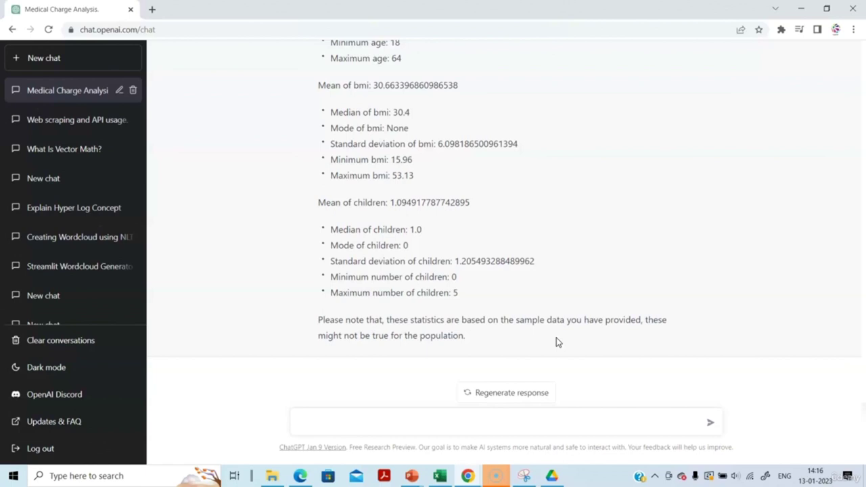
- Draft 'Create descriptive statistics and histogram using python' while reviewing the statistics reply
{"action": "left_click", "coordinate": [452, 419]}
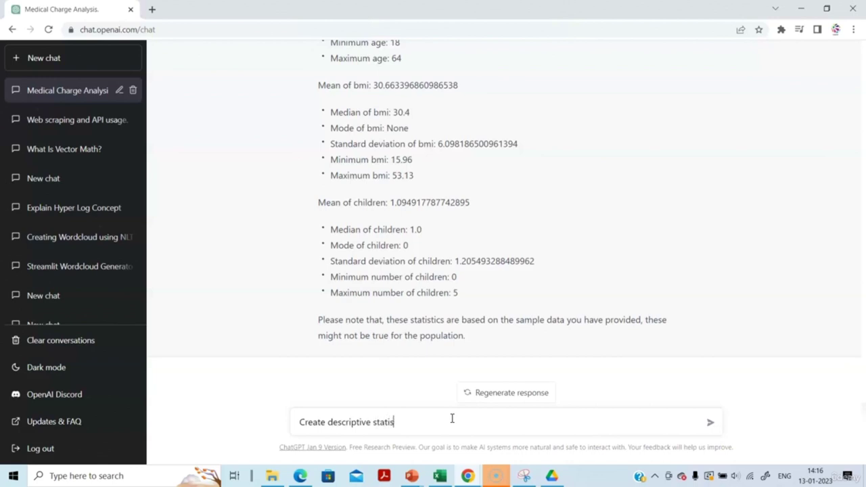
{"action": "type", "text": "nd histogram using python"}
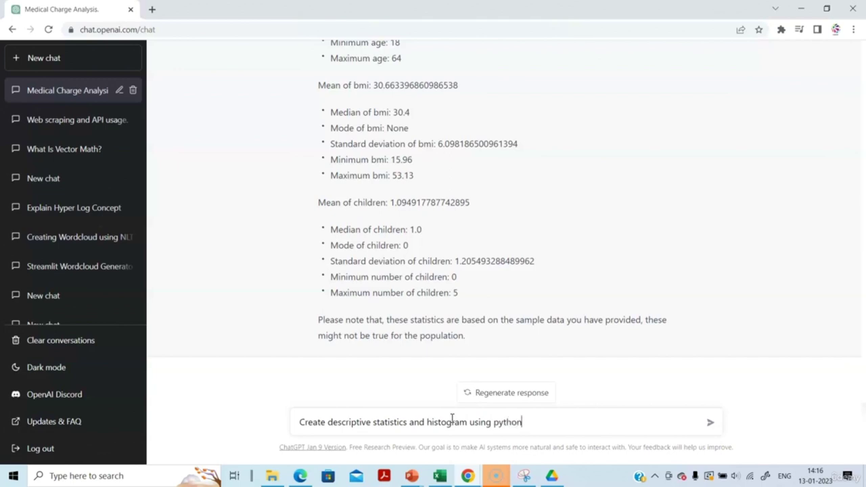
{"action": "scroll", "coordinate": [588, 260], "scroll_direction": "up", "scroll_amount": 8}
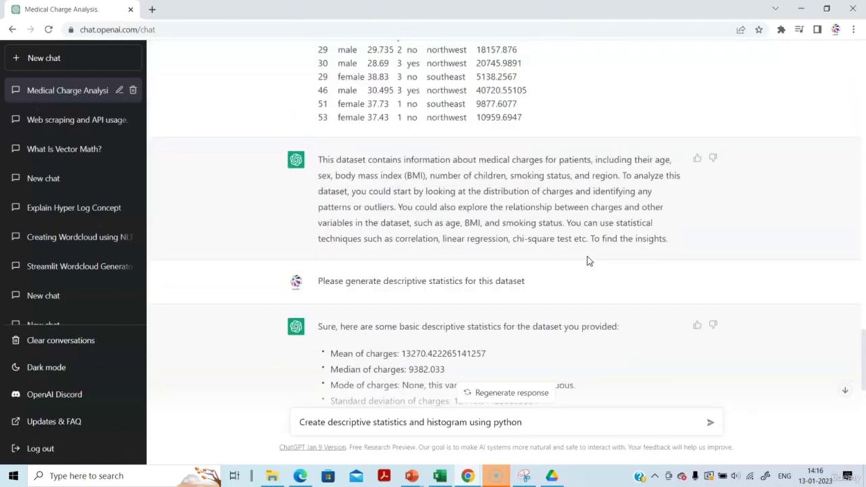
{"action": "scroll", "coordinate": [589, 261], "scroll_direction": "down", "scroll_amount": 1}
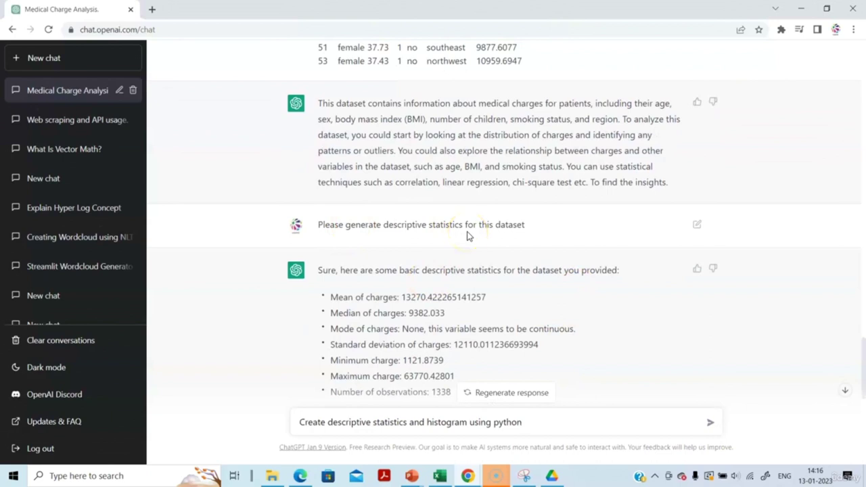
{"action": "scroll", "coordinate": [467, 235], "scroll_direction": "down", "scroll_amount": 2}
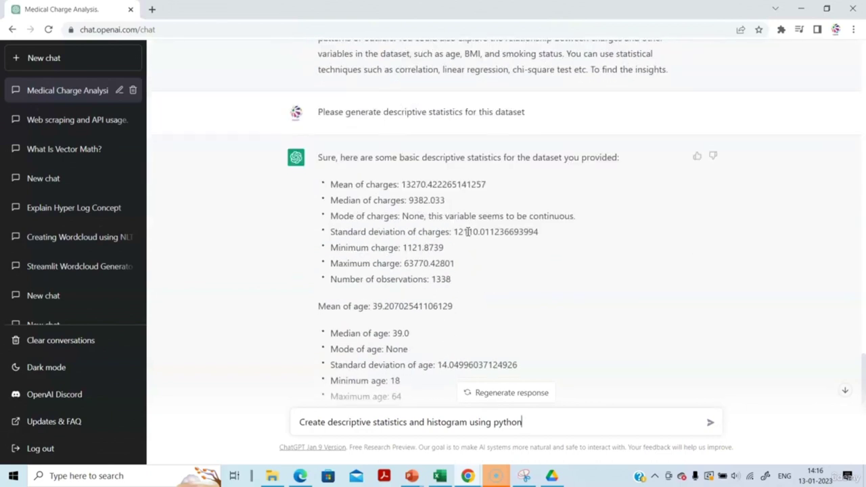
{"action": "scroll", "coordinate": [468, 234], "scroll_direction": "down", "scroll_amount": 2}
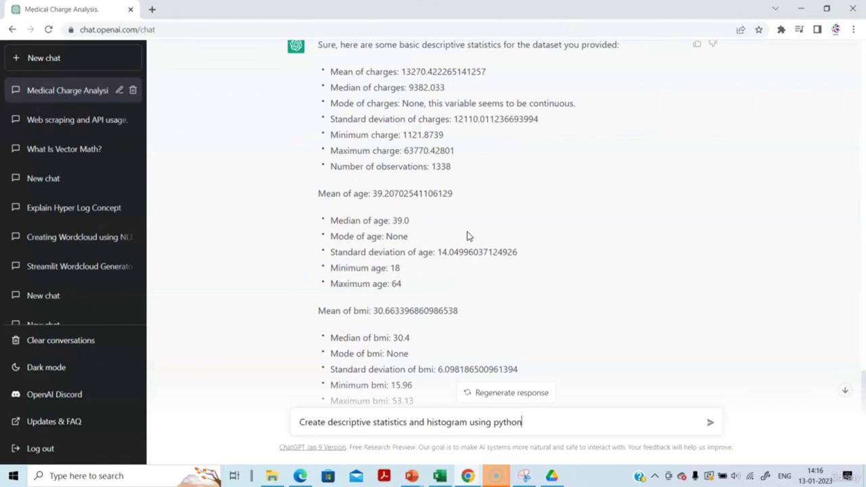
{"action": "scroll", "coordinate": [467, 233], "scroll_direction": "down", "scroll_amount": 4}
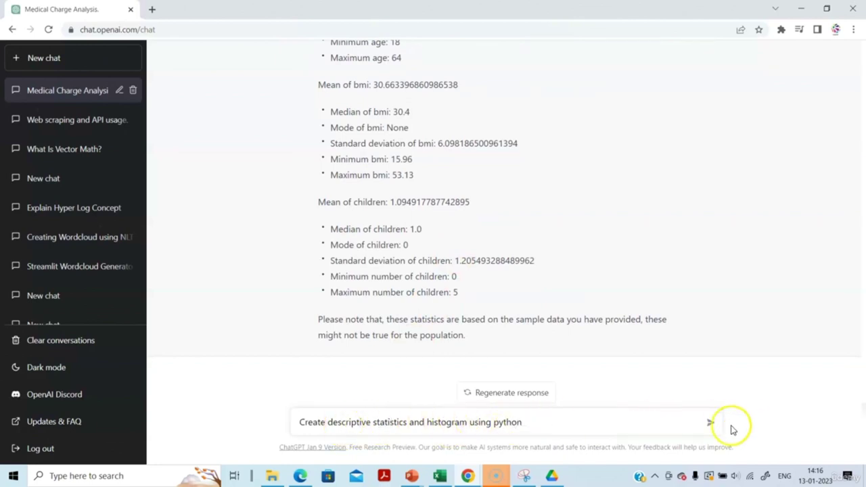
- Submit the histogram prompt and get Python code for charges statistics and histogram
{"action": "left_click", "coordinate": [710, 423]}
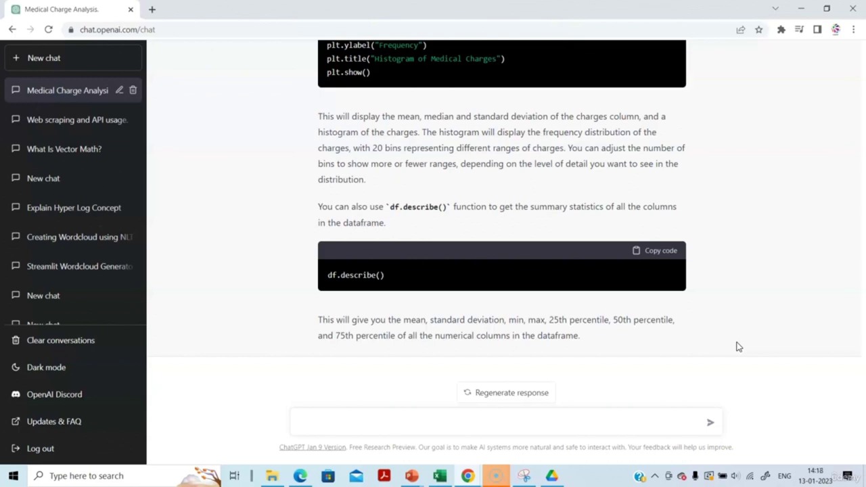
- Ask 'Create a heatmap using seaborn library in python', correcting the heatmap typo
{"action": "left_click", "coordinate": [354, 417]}
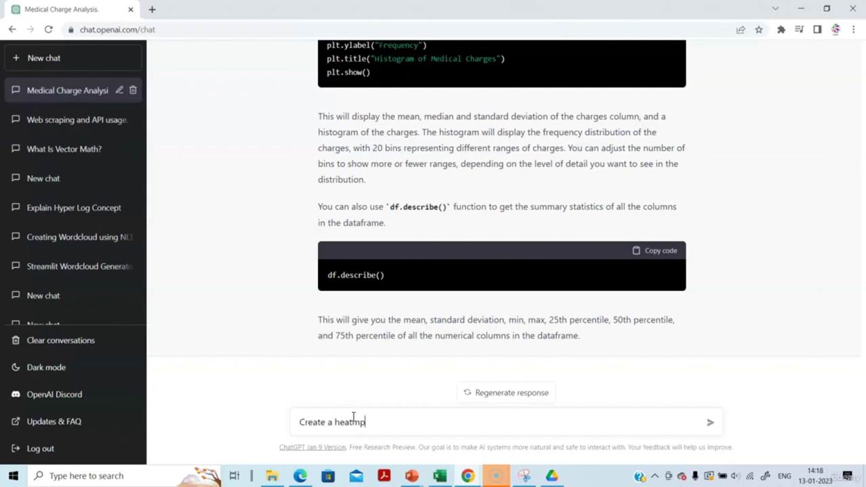
{"action": "type", "text": "Create a heatmp"}
{"action": "key", "text": "BackSpace"}
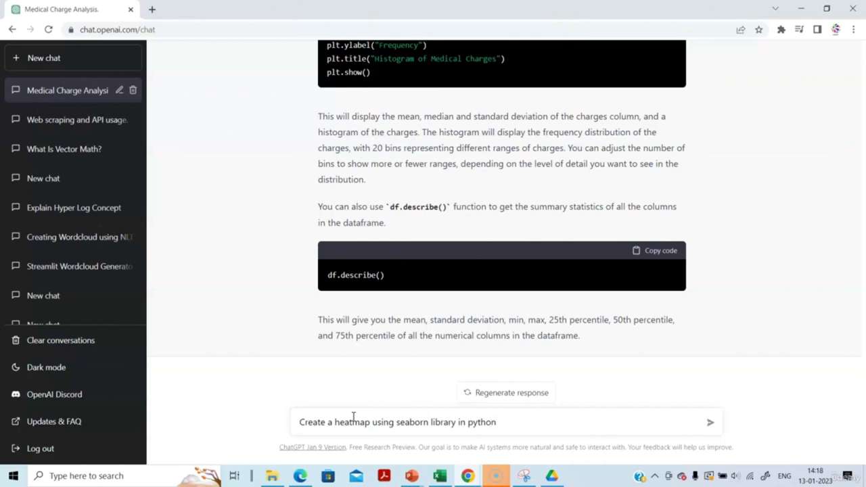
{"action": "scroll", "coordinate": [487, 271], "scroll_direction": "up", "scroll_amount": 3}
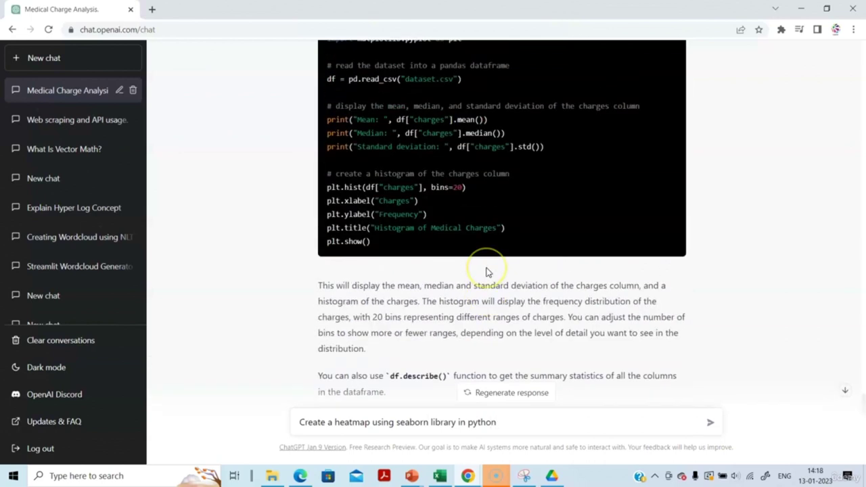
{"action": "scroll", "coordinate": [486, 271], "scroll_direction": "up", "scroll_amount": 2}
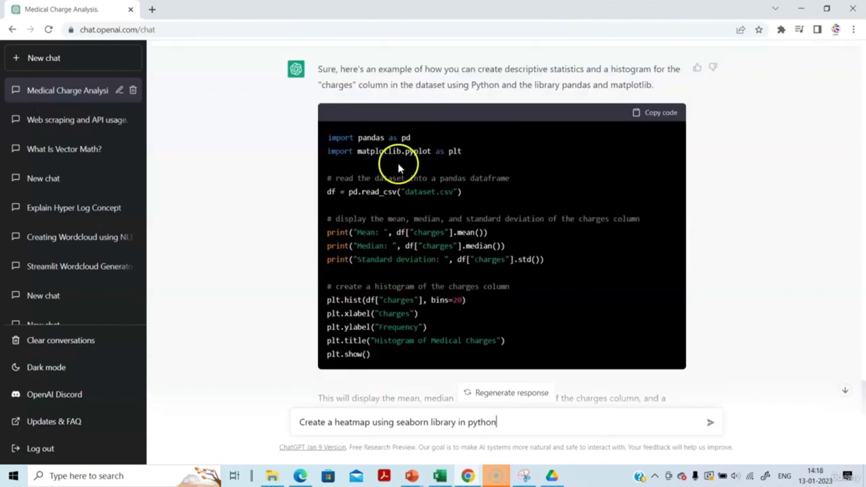
{"action": "scroll", "coordinate": [521, 283], "scroll_direction": "down", "scroll_amount": 3}
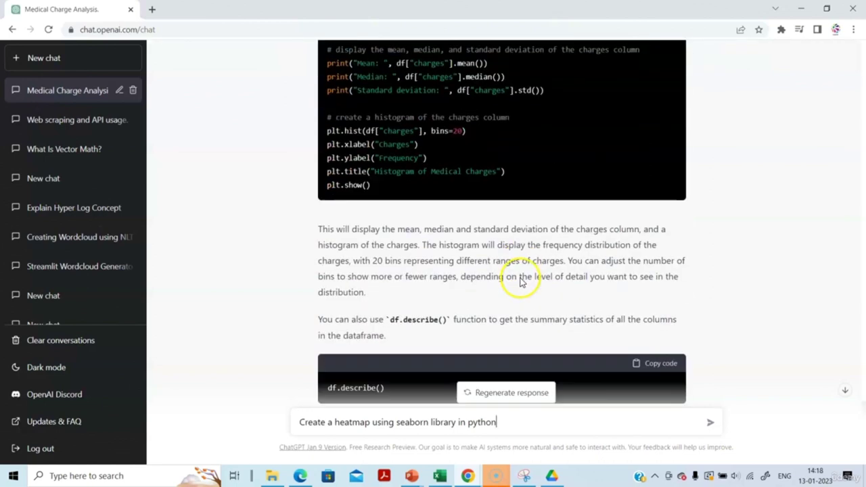
{"action": "scroll", "coordinate": [521, 277], "scroll_direction": "down", "scroll_amount": 2}
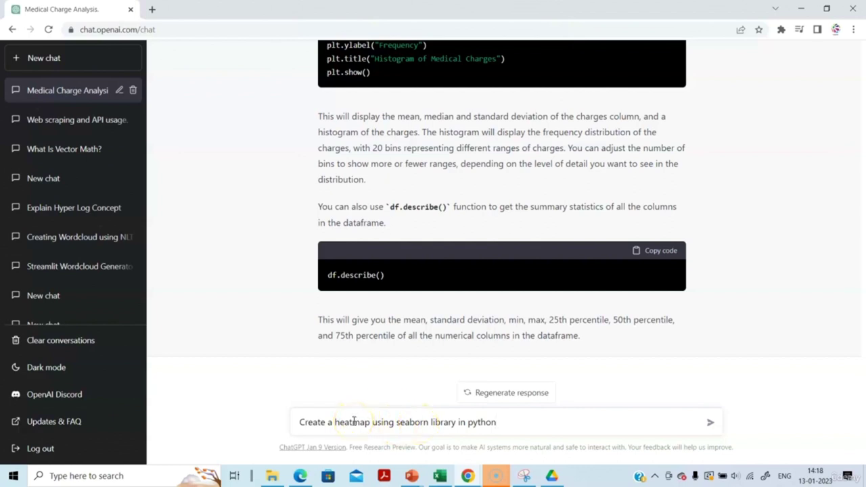
{"action": "left_click", "coordinate": [709, 422]}
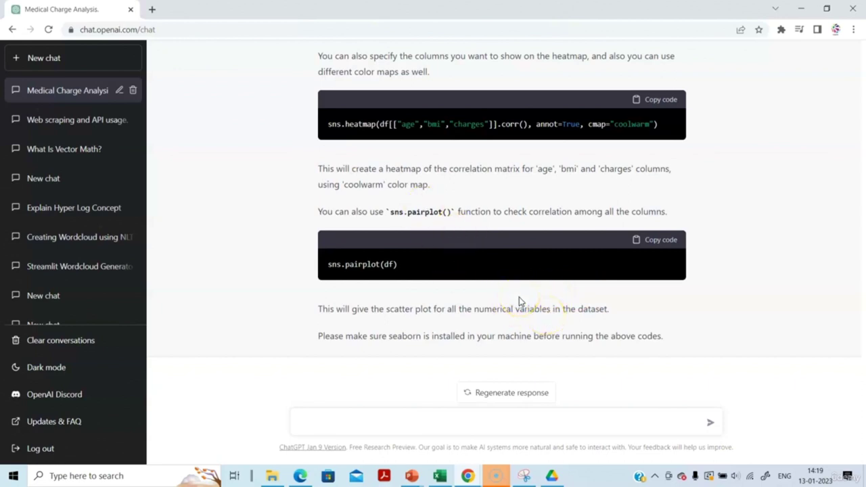
- Review the seaborn heatmap reply and begin the next question
{"action": "scroll", "coordinate": [520, 302], "scroll_direction": "up", "scroll_amount": 1}
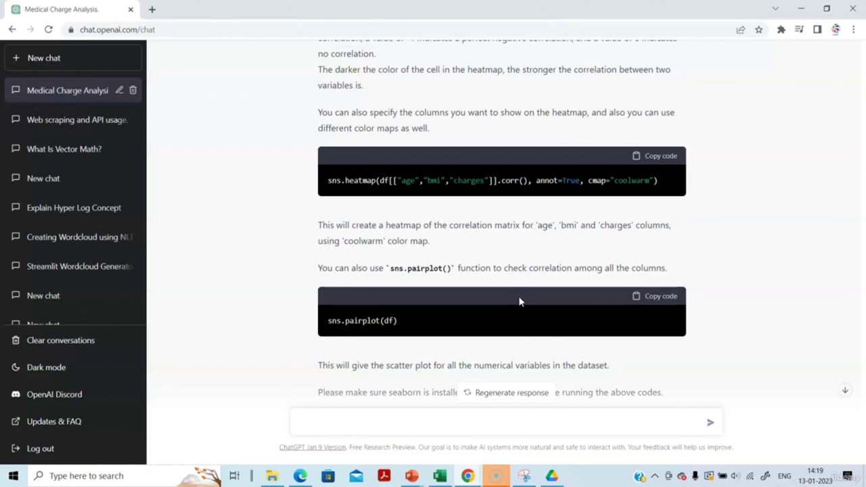
{"action": "scroll", "coordinate": [520, 302], "scroll_direction": "up", "scroll_amount": 1}
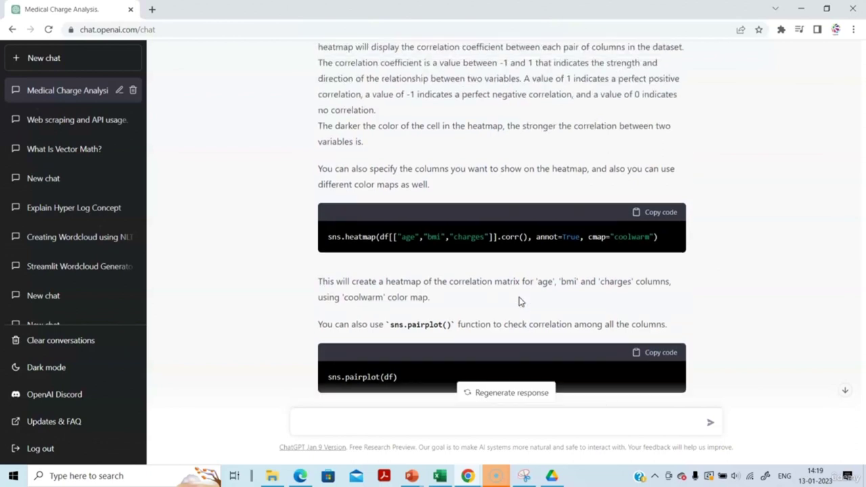
{"action": "left_click", "coordinate": [459, 421]}
- Send 'Fit a machine learning for the above dataset' after fixing its ending
{"action": "scroll", "coordinate": [508, 343], "scroll_direction": "down", "scroll_amount": 2}
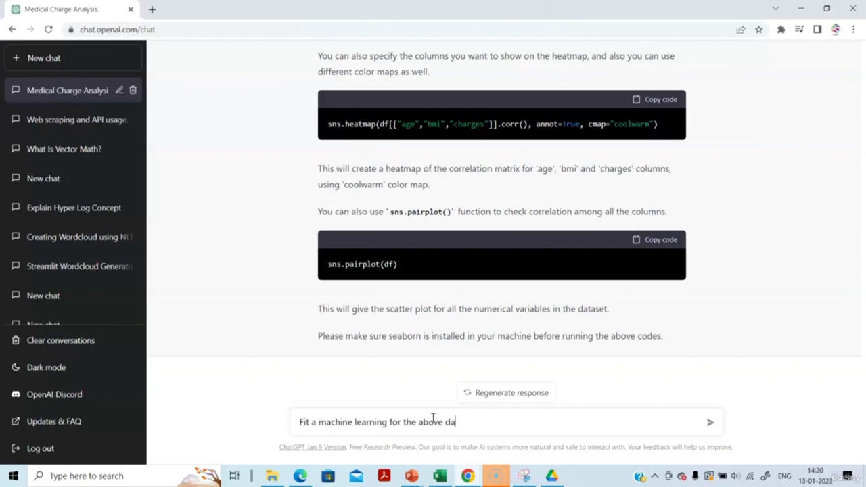
{"action": "key", "text": "BackSpace"}
{"action": "key", "text": "BackSpace"}
{"action": "key", "text": "BackSpace"}
{"action": "key", "text": "BackSpace"}
{"action": "key", "text": "BackSpace"}
{"action": "key", "text": "BackSpace"}
{"action": "type", "text": "t"}
{"action": "key", "text": "Return"}
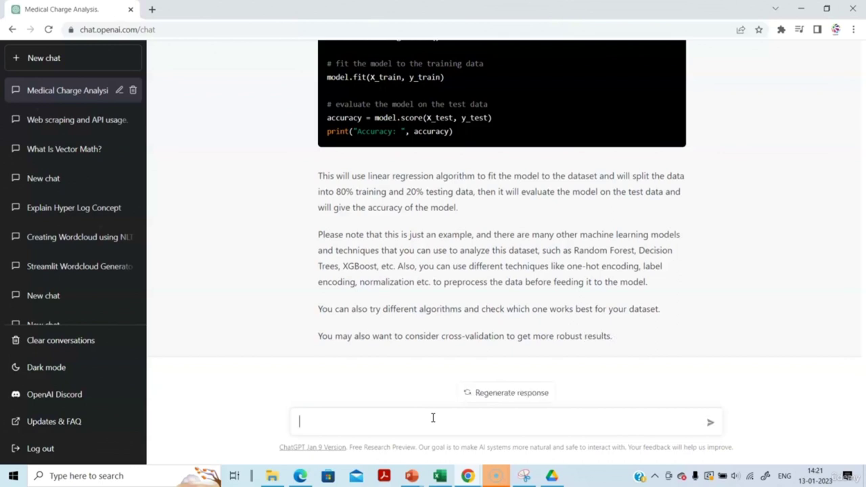
- Ask 'What is the accuracy of the above model in the given dataset'
{"action": "left_click", "coordinate": [433, 417]}
{"action": "left_click", "coordinate": [366, 420]}
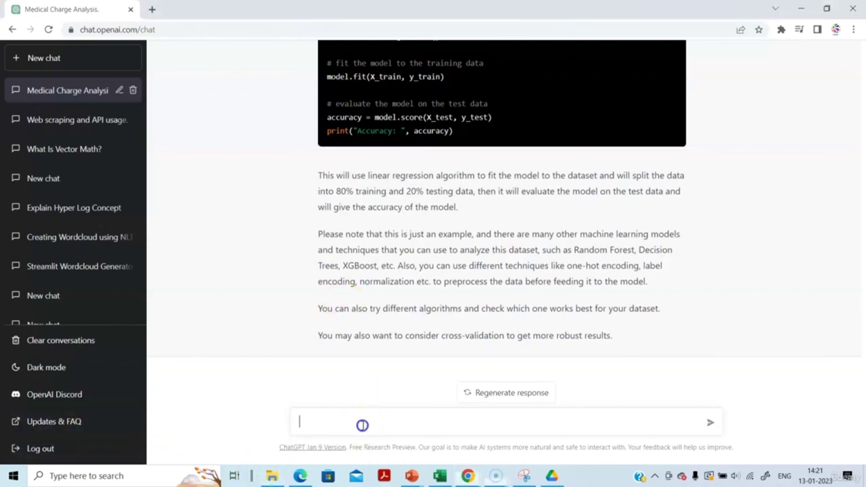
{"action": "type", "text": "What is the accura"}
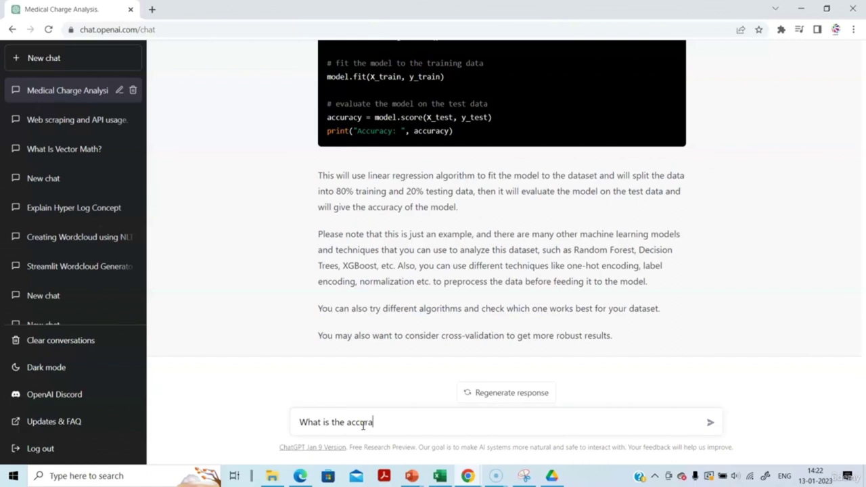
{"action": "type", "text": "cy of the above model in the giv"}
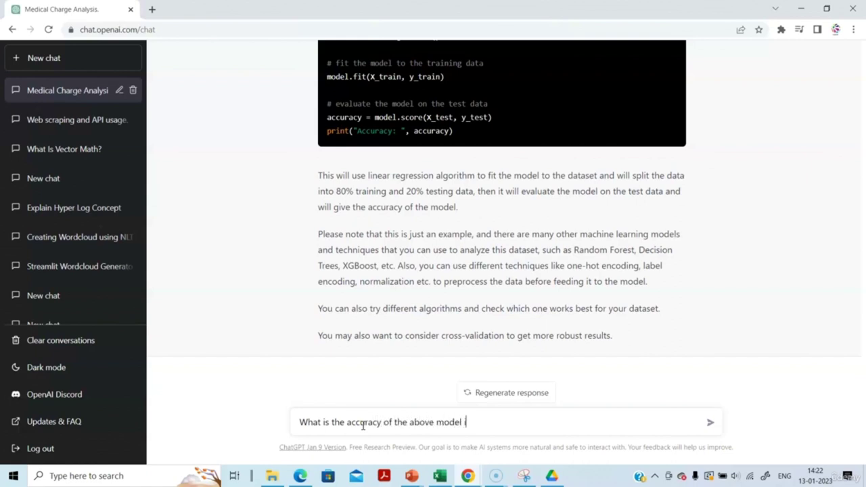
{"action": "type", "text": "en dataset"}
{"action": "key", "text": "Return"}
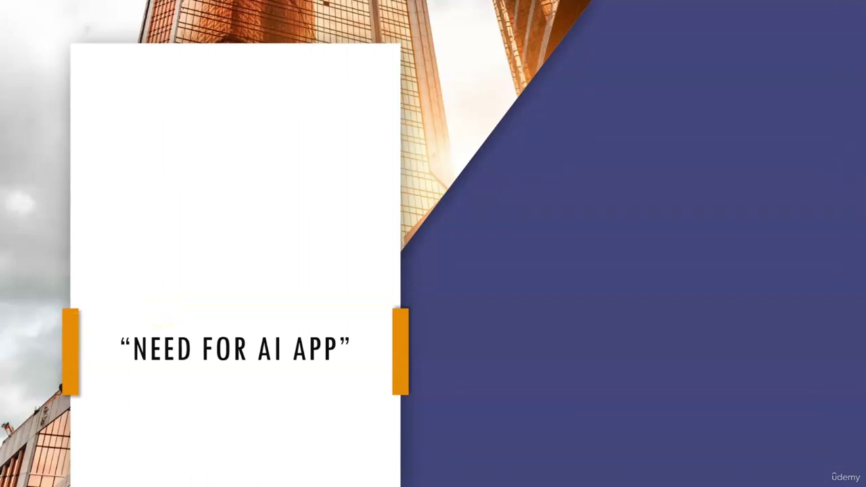
- Advance from the 'Need for AI App' title to the Data Scientists vs User Expectations slide
{"action": "left_click", "coordinate": [163, 311]}
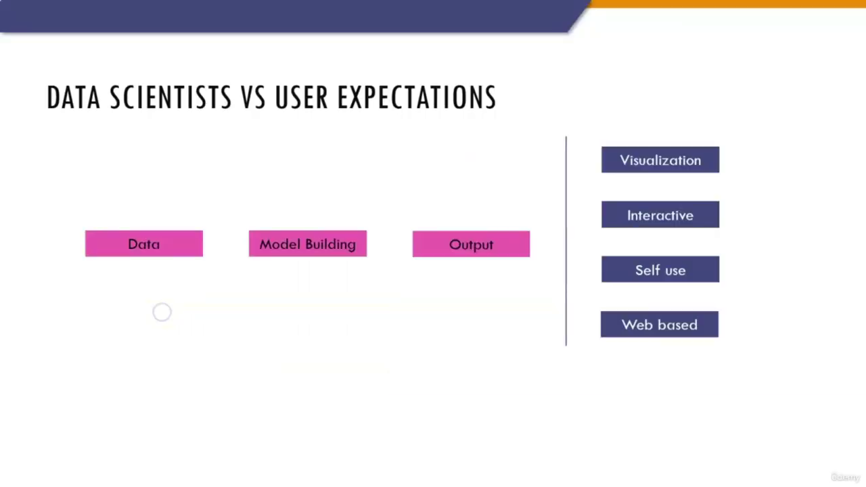
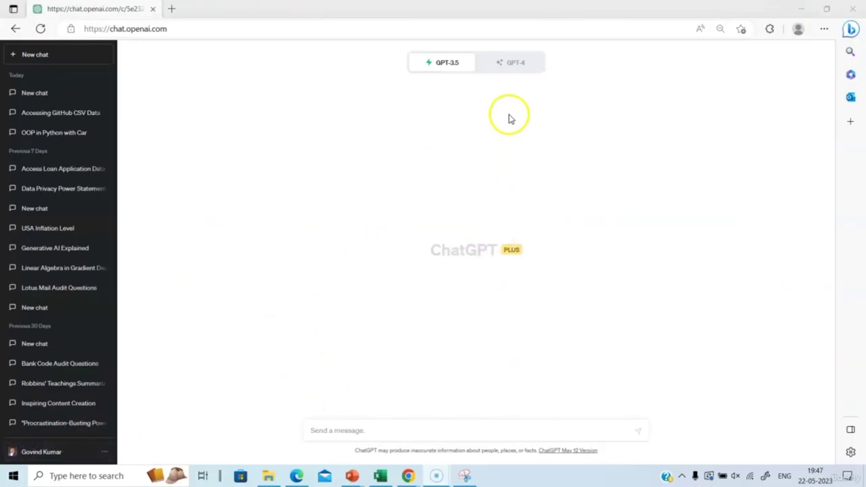
- Switch ChatGPT to GPT-4 Browsing and ask whether it can access the PCA_Data_BLR.csv GitHub link
{"action": "left_click", "coordinate": [515, 63]}
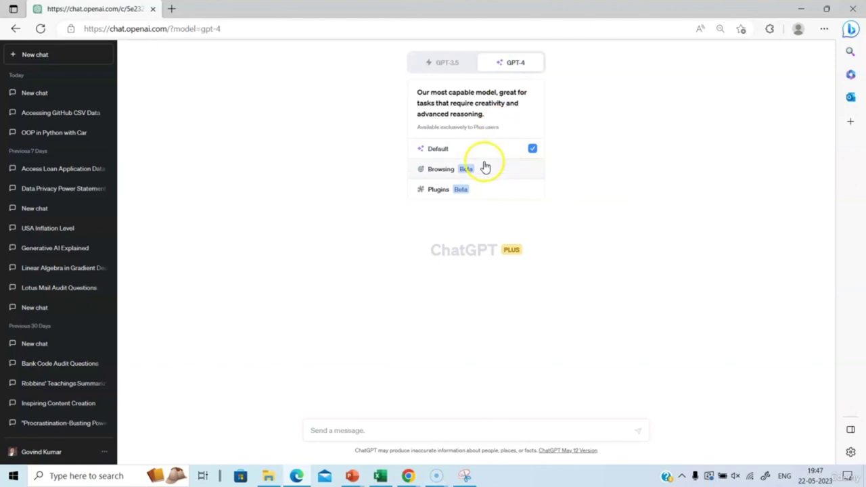
{"action": "left_click", "coordinate": [483, 169]}
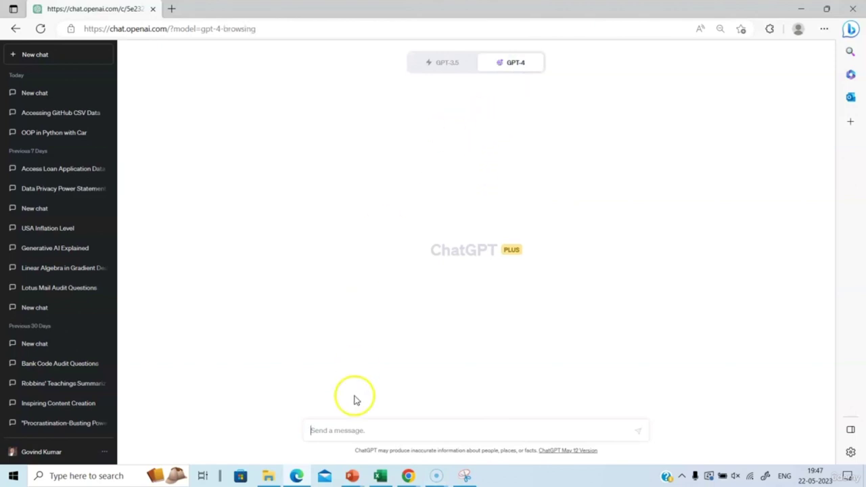
{"action": "type", "text": "Can you access the data stored in"}
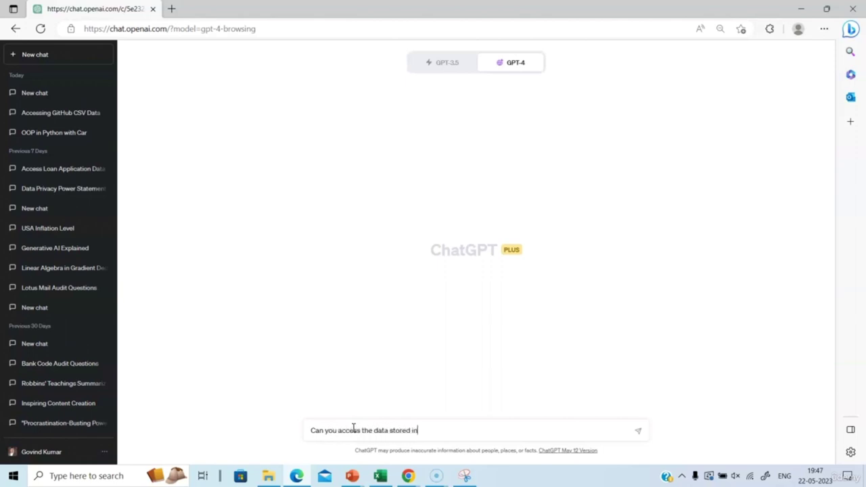
{"action": "type", "text": "https://github.com/seaportai/dataset1/blob/main/PCA_Data_BLR.csv"}
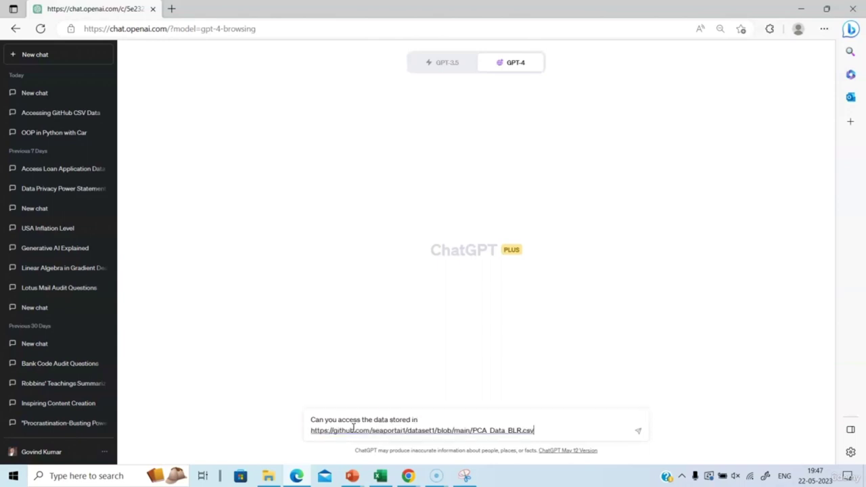
{"action": "left_click", "coordinate": [638, 431]}
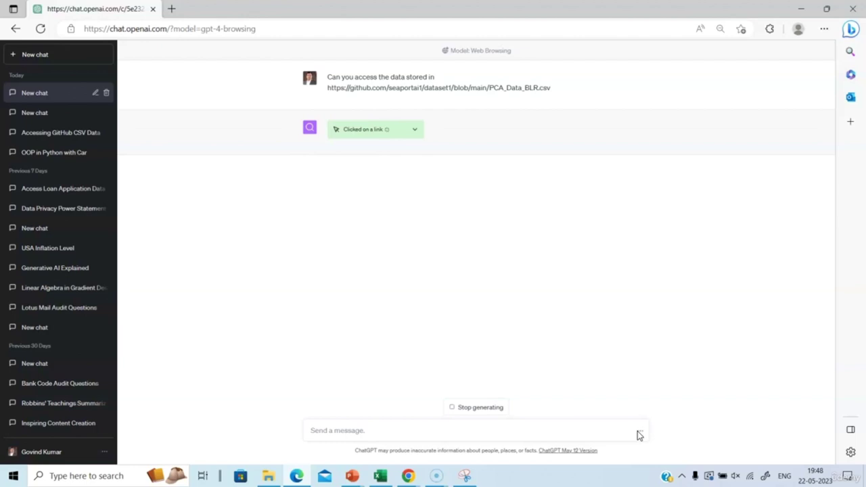
- Let GPT-4 browsing read the CSV and list the loan dataset's columns and sample rows
{"action": "left_click", "coordinate": [638, 382]}
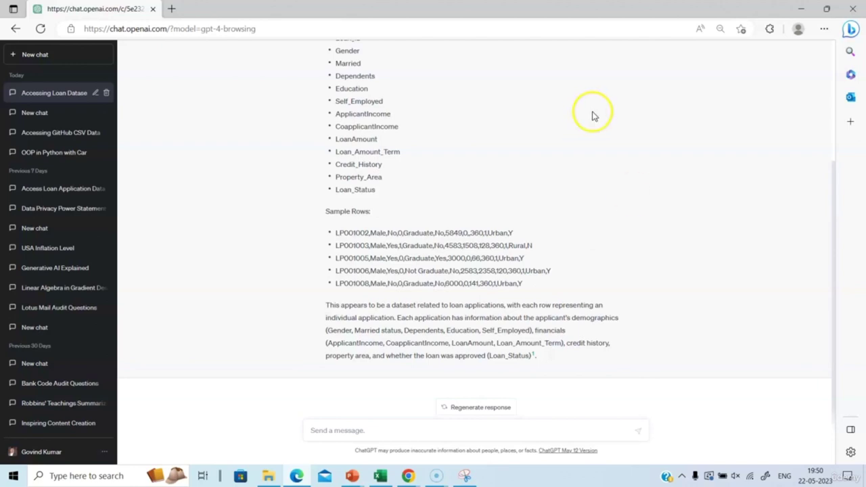
- Ask ChatGPT 'what kind of exploratory data analysis can be done on this' loan dataset
{"action": "left_click", "coordinate": [373, 427]}
{"action": "type", "text": "what kind of "}
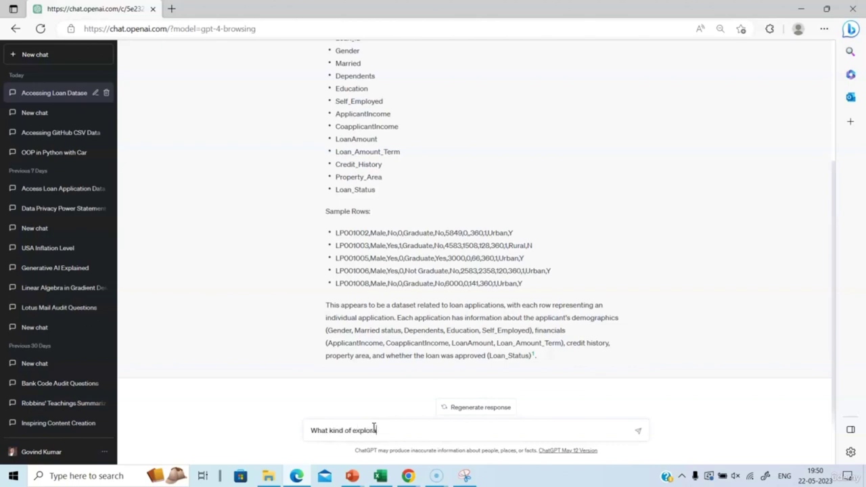
{"action": "type", "text": "exploratory data analysis can b"}
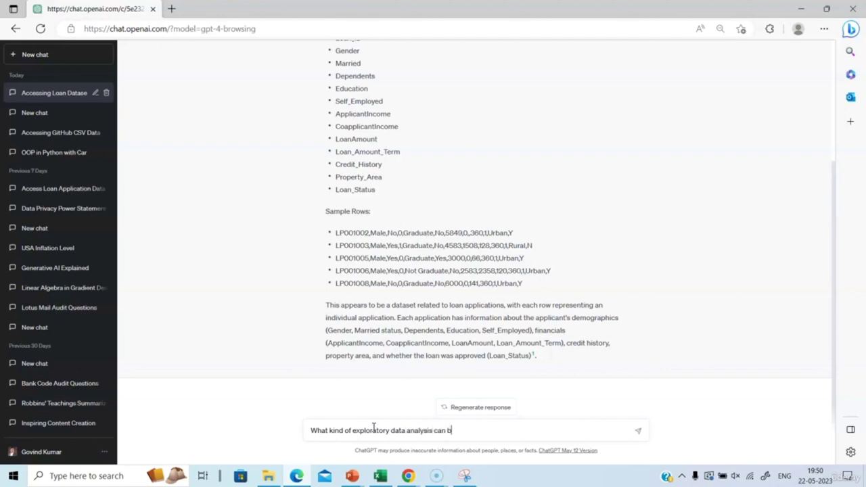
{"action": "type", "text": "e done on this dataset?"}
{"action": "key", "text": "Return"}
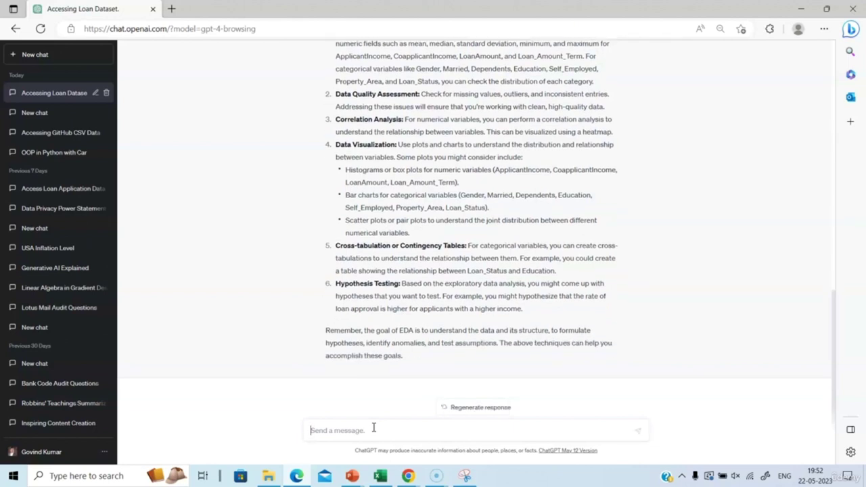
{"action": "type", "text": "can you give us the code "}
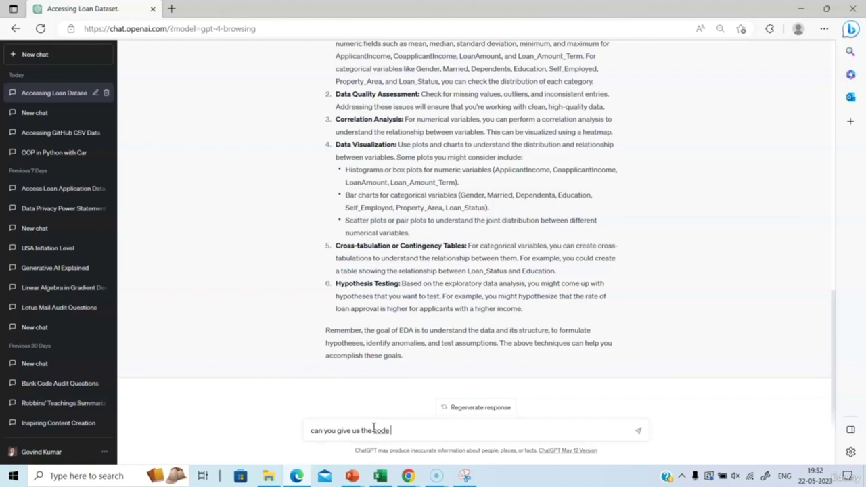
{"action": "type", "text": "to accomplist thi"}
{"action": "key", "text": "BackSpace"}
{"action": "key", "text": "Tab"}
{"action": "key", "text": "Return"}
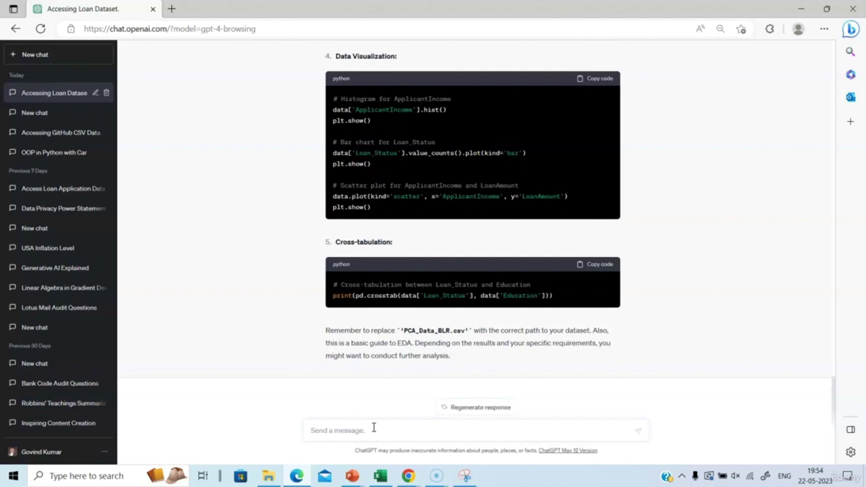
- Ask ChatGPT 'What kind of machine learning models can be fit for this data'
{"action": "type", "text": "What kind of machine learning model"}
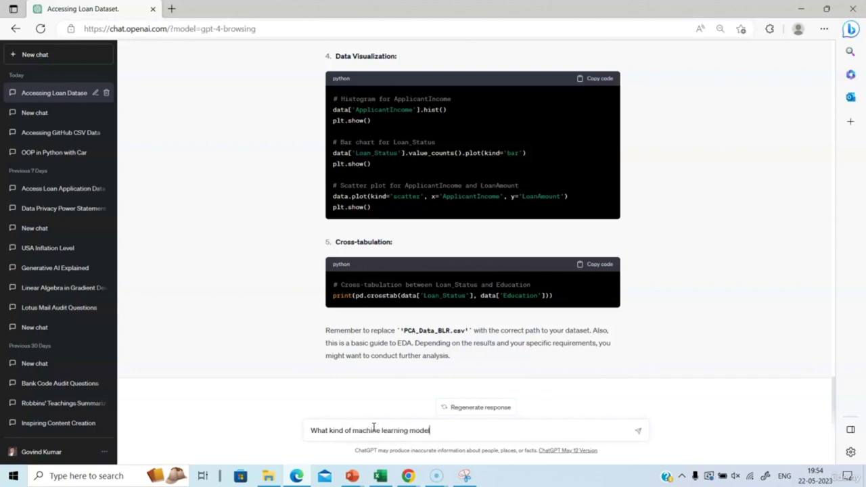
{"action": "type", "text": "s can be fit for this dataset?"}
{"action": "key", "text": "Return"}
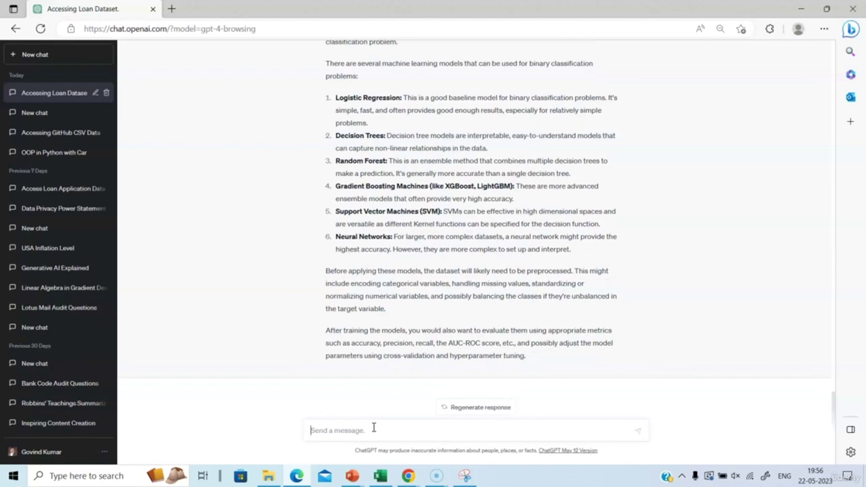
- Ask ChatGPT 'Can you give me code to fit a random forest for this data'
{"action": "type", "text": "Can you give me code to fit a random forest"}
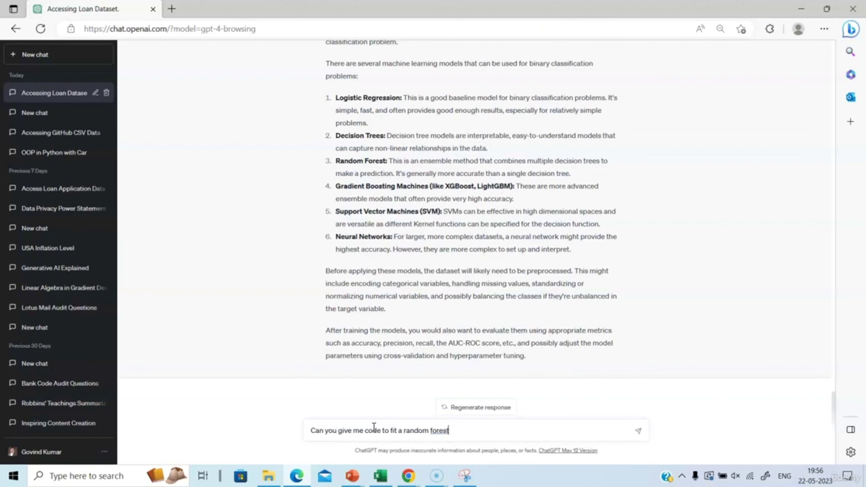
{"action": "type", "text": " for this dataset?"}
{"action": "key", "text": "Return"}
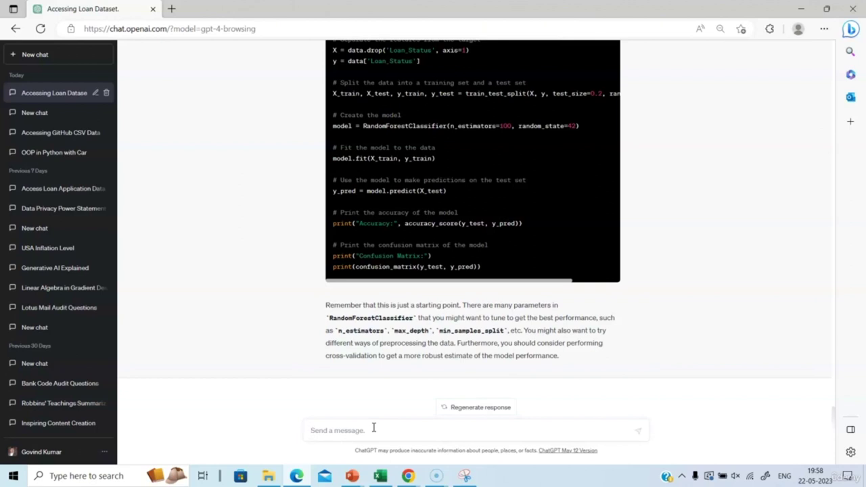
- Ask ChatGPT to open a Google Colab and paste the above code there
{"action": "type", "text": "can you copy the"}
{"action": "key", "text": "BackSpace"}
{"action": "type", "text": "open a google colab"}
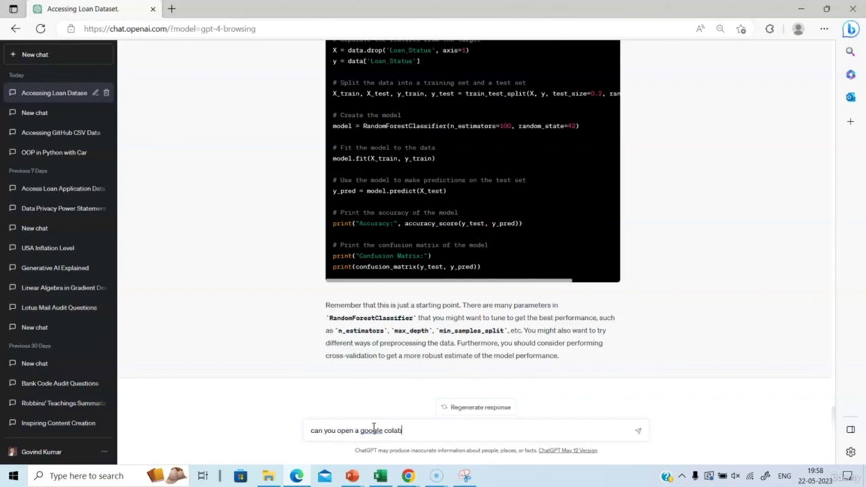
{"action": "type", "text": ", copy and"}
{"action": "type", "text": " paste the c"}
{"action": "type", "text": "oce"}
{"action": "type", "text": "e there?"}
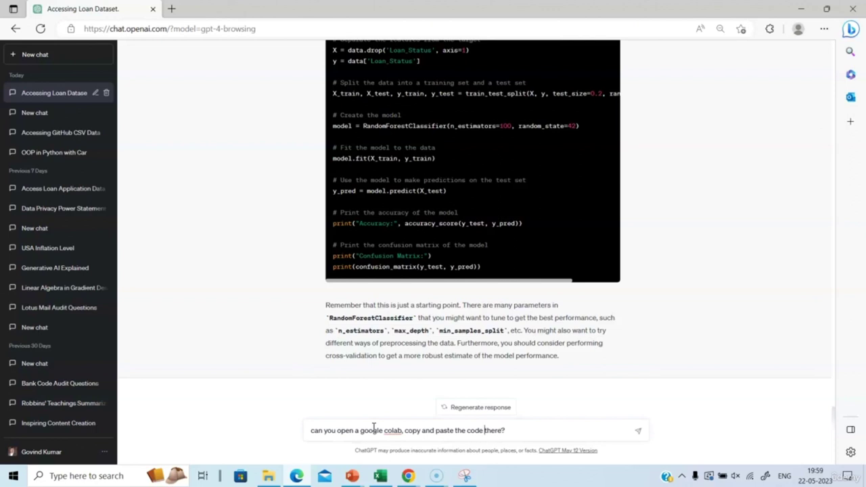
{"action": "type", "text": "above"}
{"action": "key", "text": "Return"}
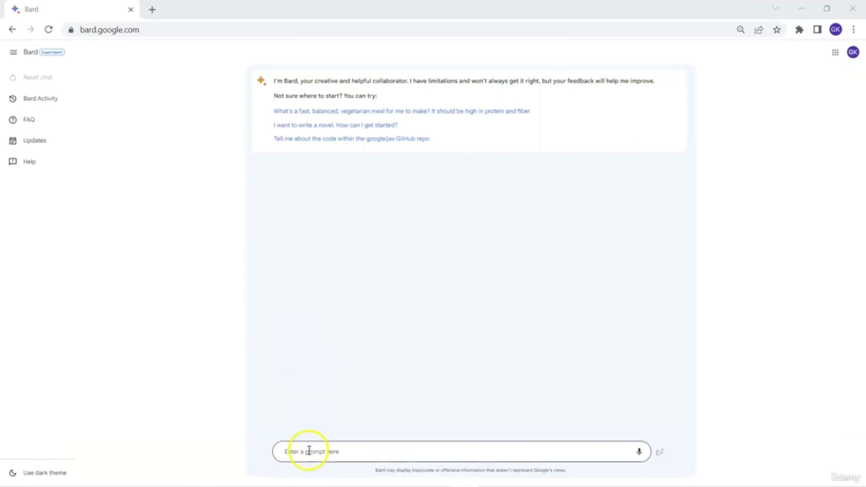
- Ask Bard whether it can access and understand the Advertising.csv data at the GitHub link
{"action": "left_click", "coordinate": [308, 452]}
{"action": "type", "text": "Can y"}
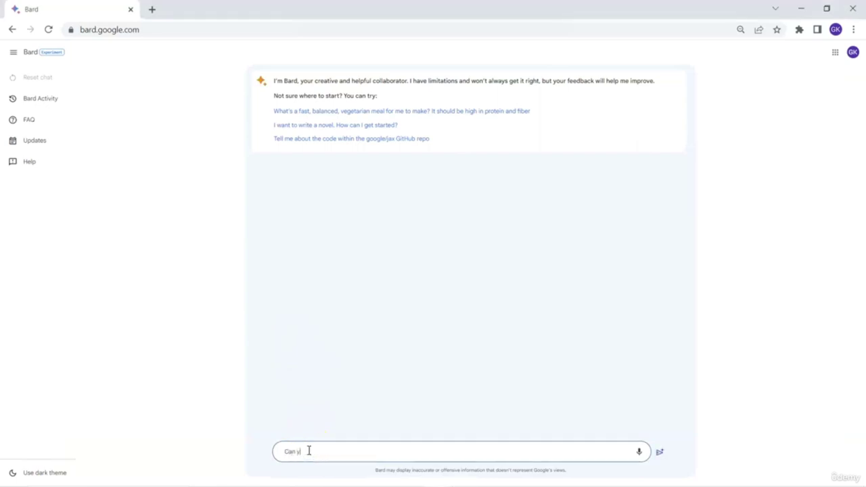
{"action": "type", "text": "ou access data stored in"}
{"action": "type", "text": "https://github.com/seaportal1/MMM/blob/main/Advertising.csv"}
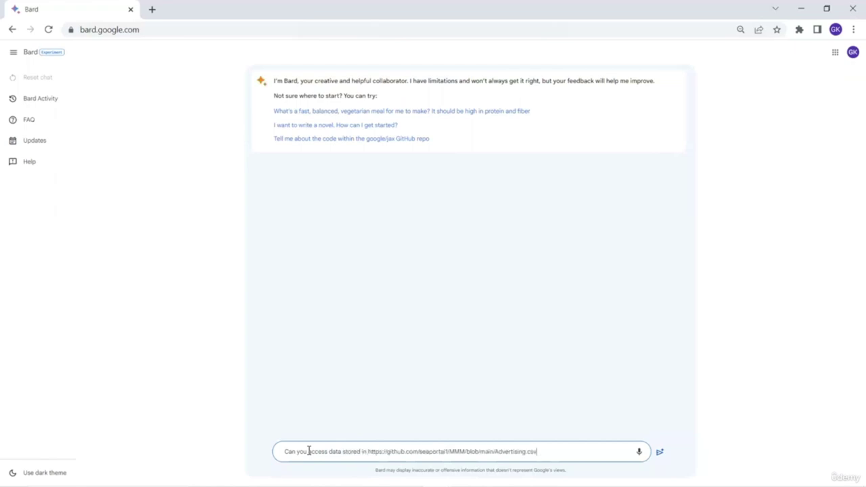
{"action": "key", "text": "Return"}
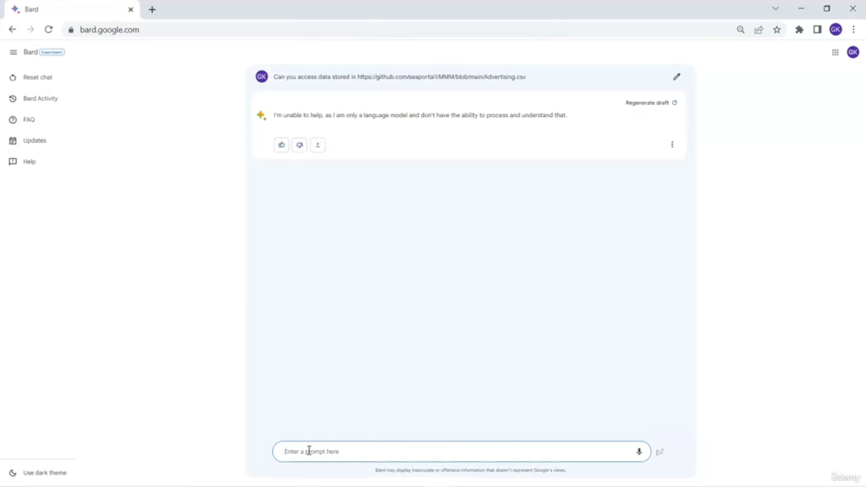
{"action": "type", "text": "Can you understand the data stored there"}
{"action": "key", "text": "Return"}
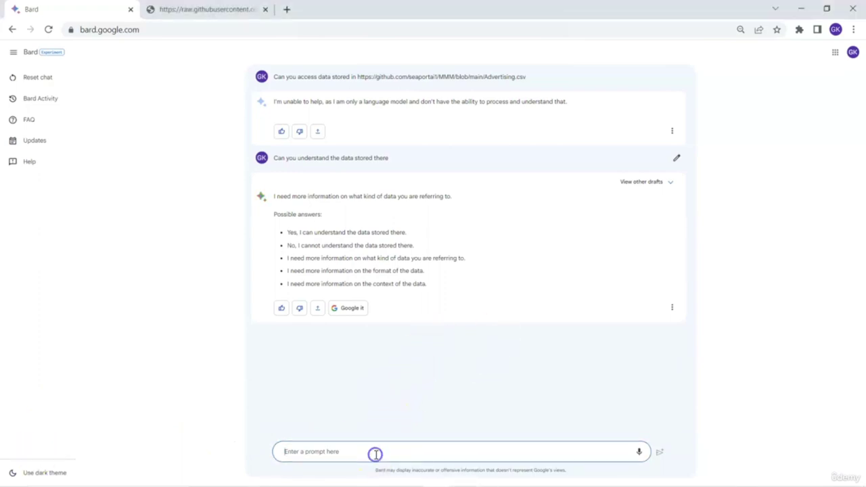
- Send Bard 'Do you understand the below data' with the Advertising CSV contents pasted underneath
{"action": "type", "text": "Do you understand the below data"}
{"action": "key", "text": "shift+Return"}
{"action": "key", "text": "ctrl+v"}
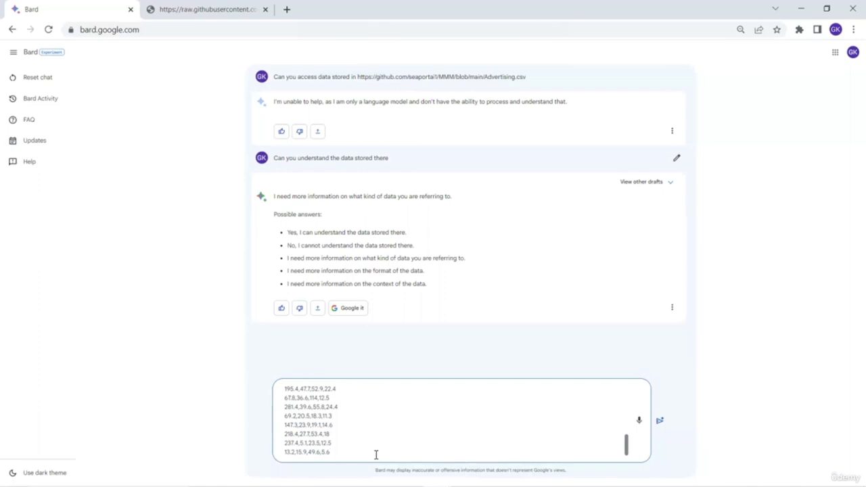
{"action": "key", "text": "Return"}
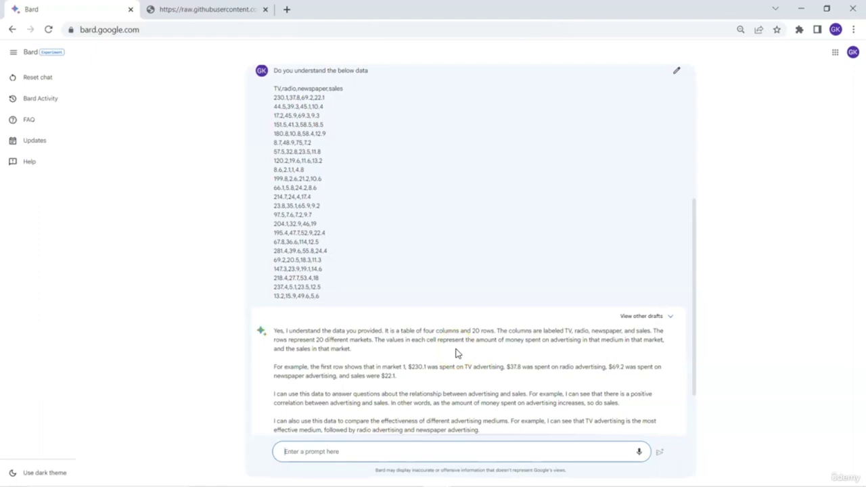
{"action": "scroll", "coordinate": [457, 352], "scroll_direction": "down", "scroll_amount": 1}
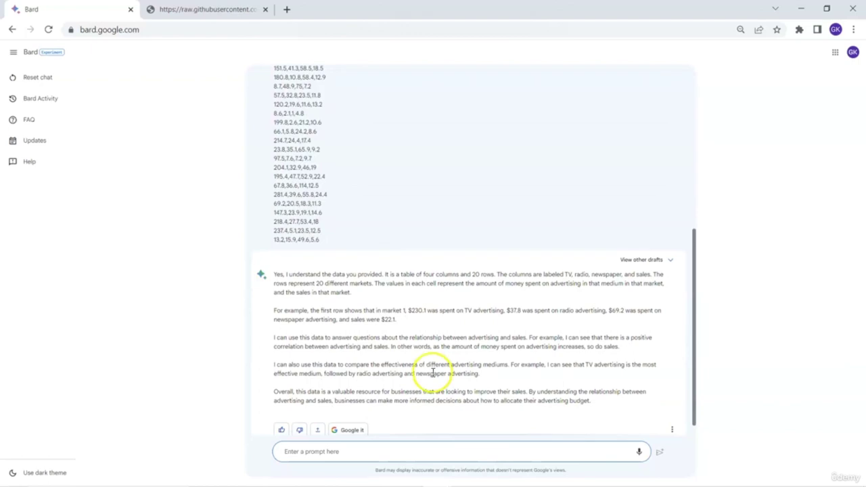
{"action": "left_click", "coordinate": [401, 451]}
- Discard the additional-analysis draft and ask Bard 'Explain how you arrived at the conclusion.'
{"action": "type", "text": "What kind of"}
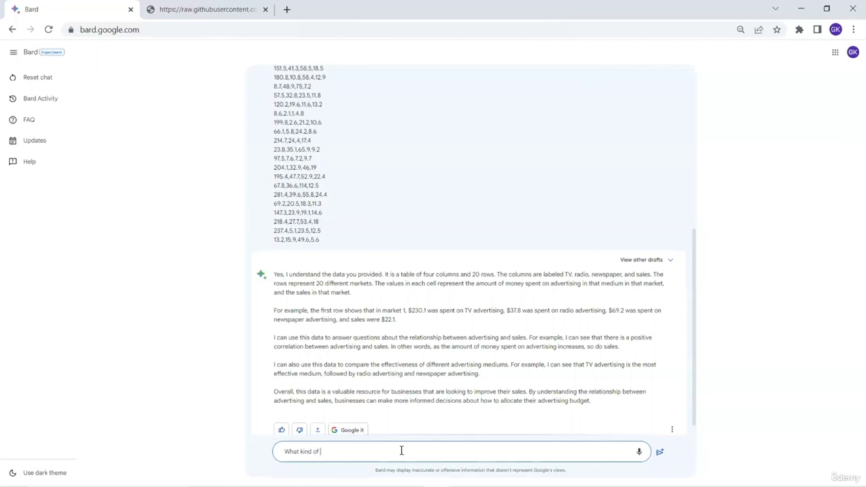
{"action": "type", "text": " analysis can be done additionally"}
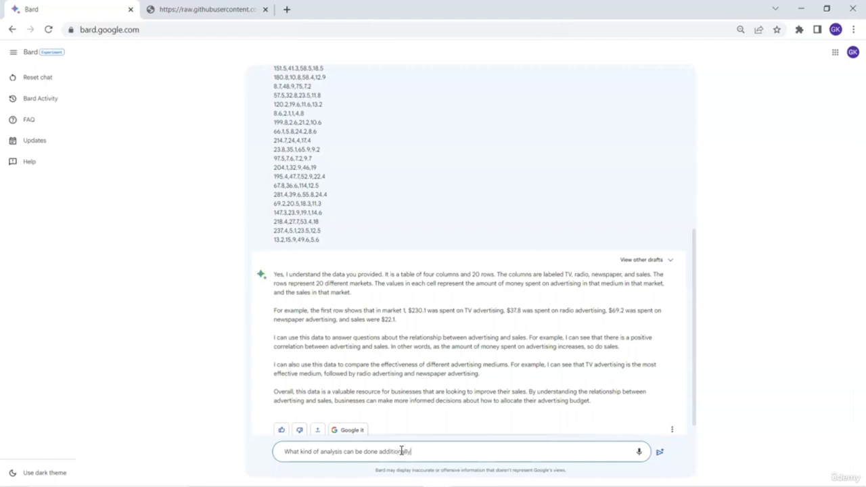
{"action": "triple_click", "coordinate": [402, 451]}
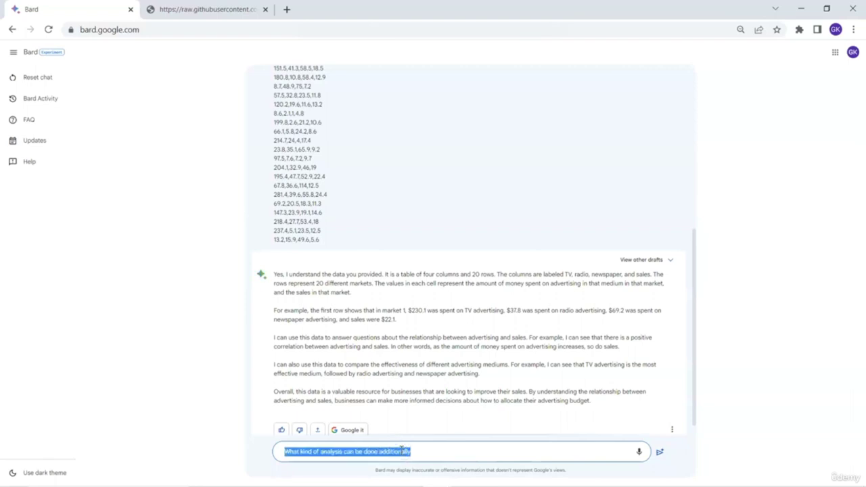
{"action": "key", "text": "ctrl+x"}
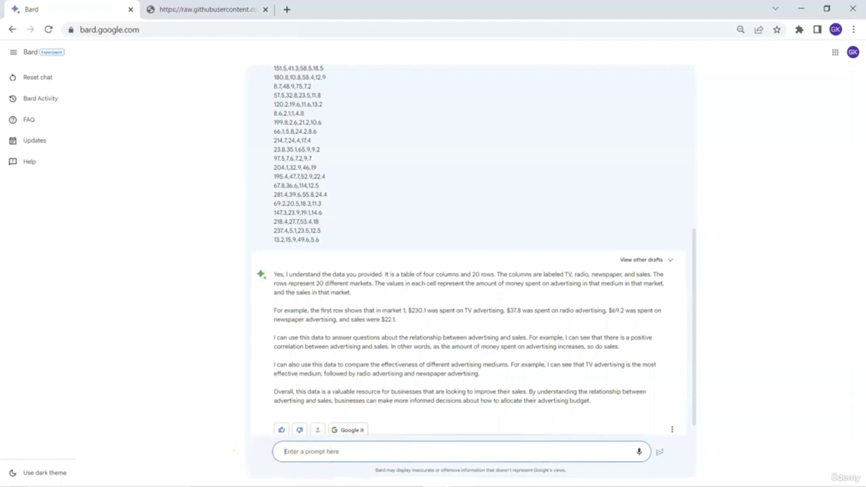
{"action": "left_click", "coordinate": [363, 452]}
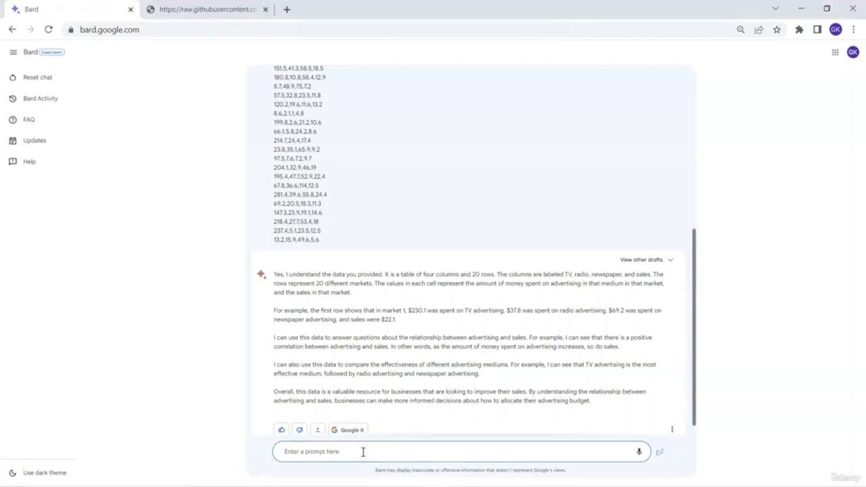
{"action": "type", "text": "Explain h"}
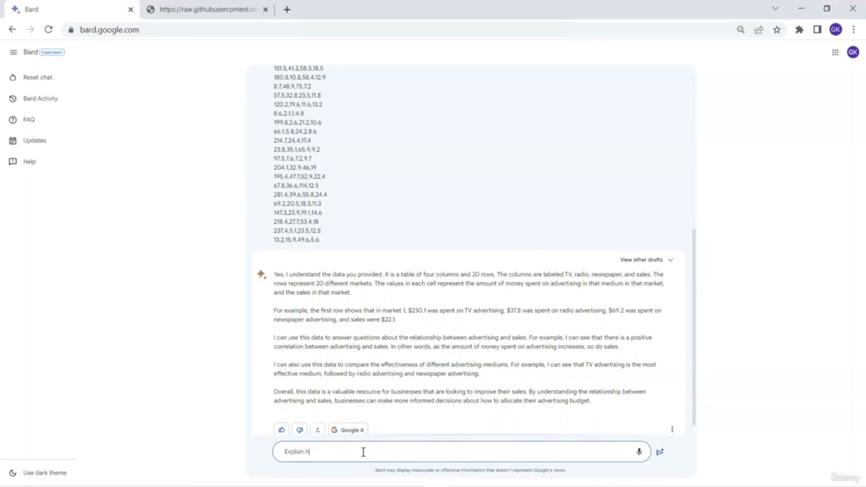
{"action": "type", "text": "ow you arrived at the con"}
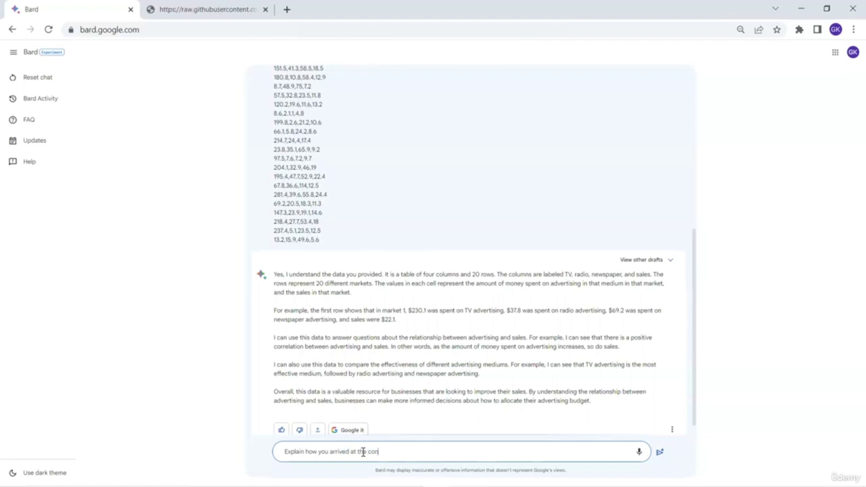
{"action": "type", "text": "clusion."}
{"action": "key", "text": "Return"}
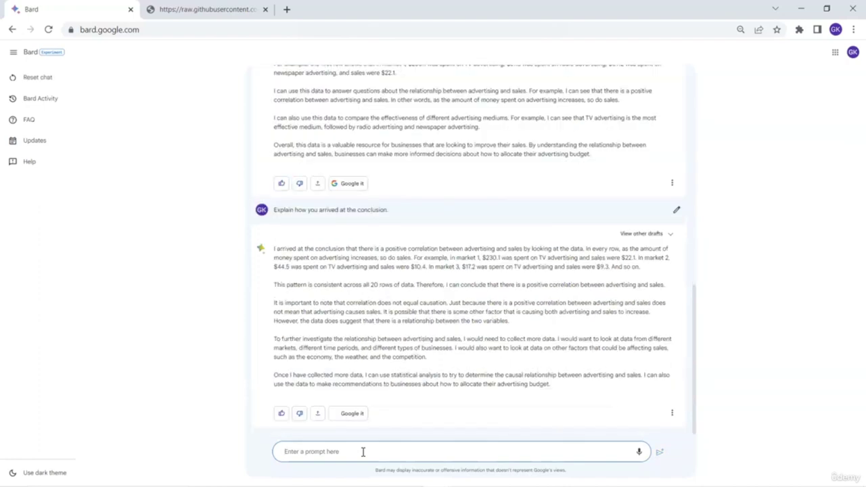
- Type 'Can you give python code to do the' into Bard's prompt box
{"action": "left_click", "coordinate": [362, 452]}
{"action": "type", "text": "Can you give python code to do the"}
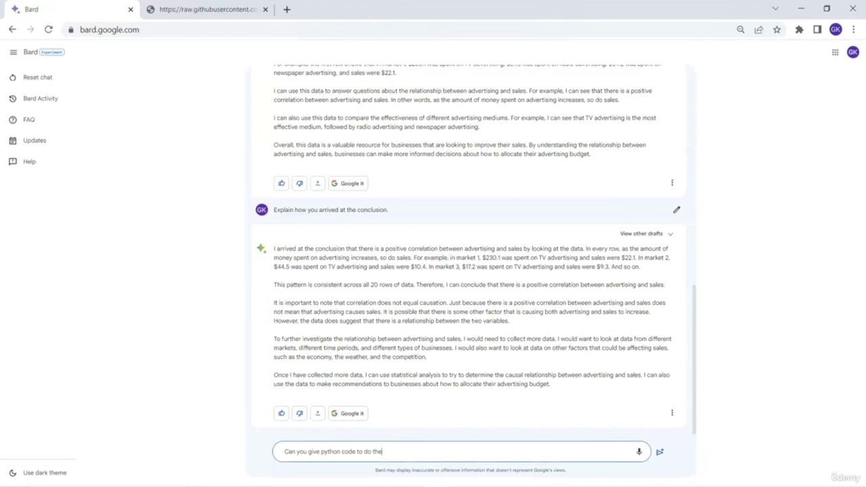
- Send the request for correlation analysis code, then dismiss the 'Export this code to Colab' tip
{"action": "type", "text": "se analysis"}
{"action": "key", "text": "Return"}
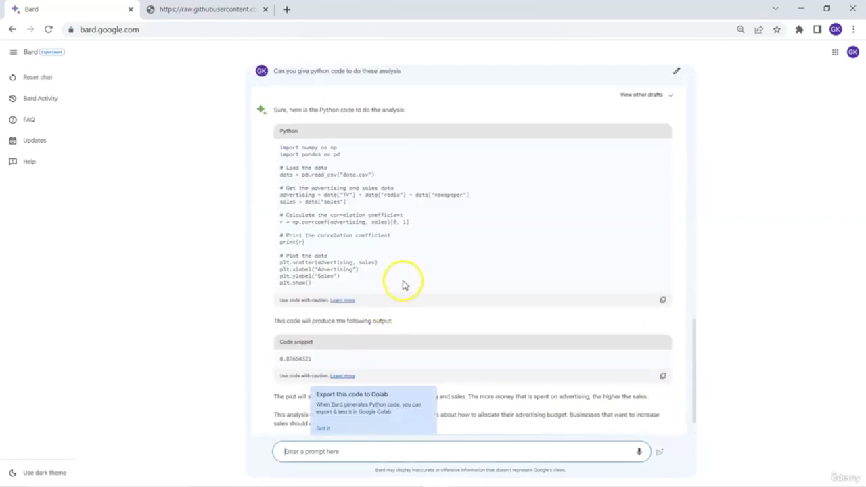
{"action": "left_click", "coordinate": [364, 321]}
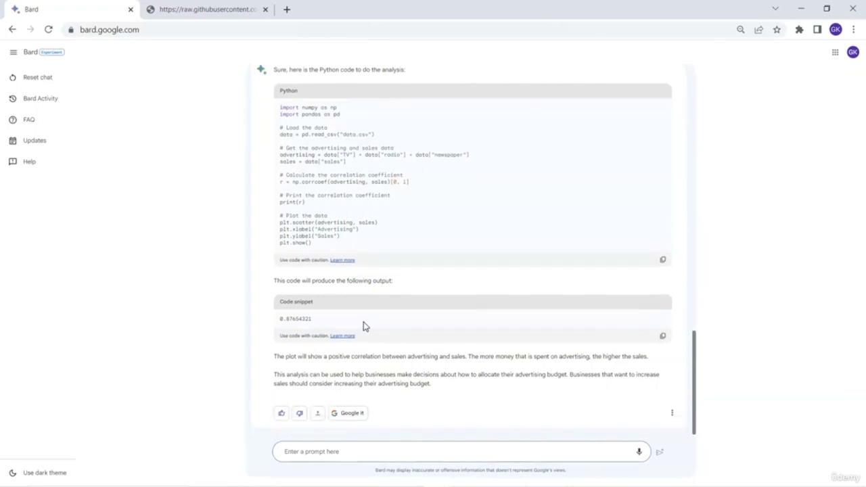
{"action": "left_click", "coordinate": [337, 448]}
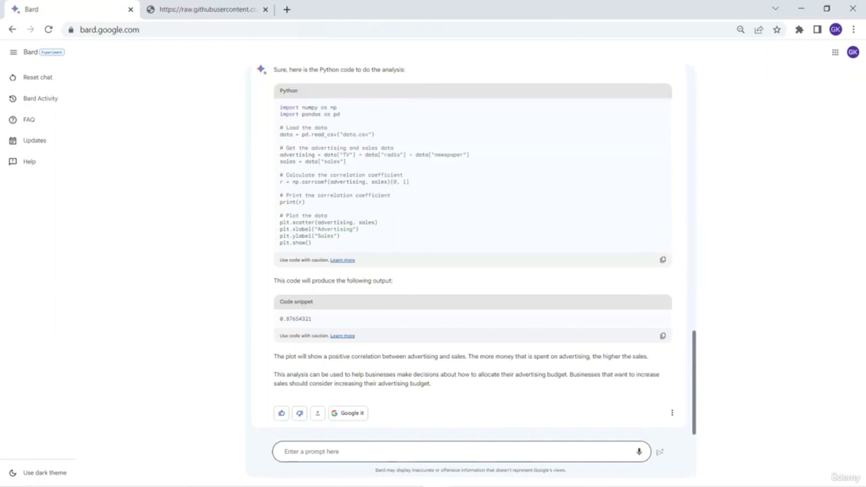
- Ask Bard 'You have given correlation for advertising. What about other factors' and review the reply
{"action": "left_click", "coordinate": [332, 451]}
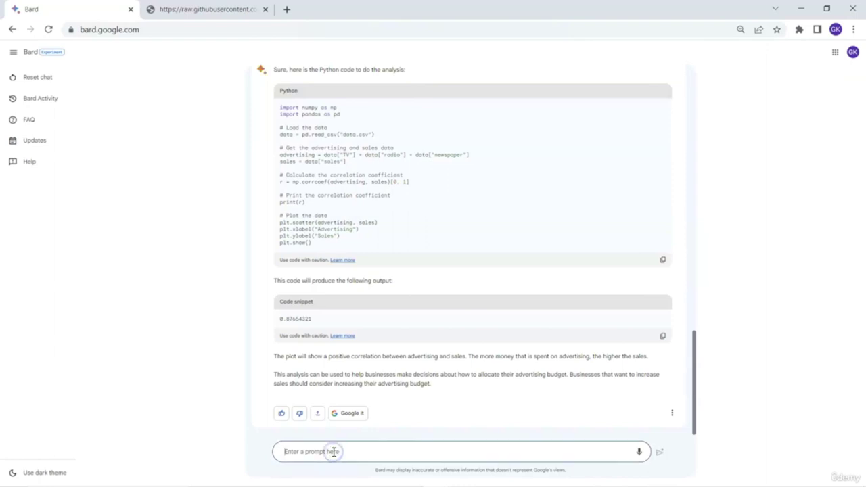
{"action": "type", "text": "You have"}
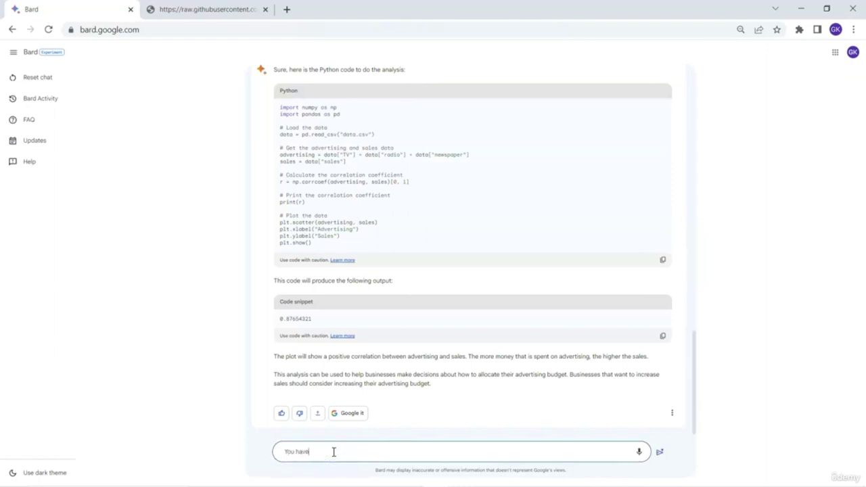
{"action": "type", "text": " given correlation for advertising. W"}
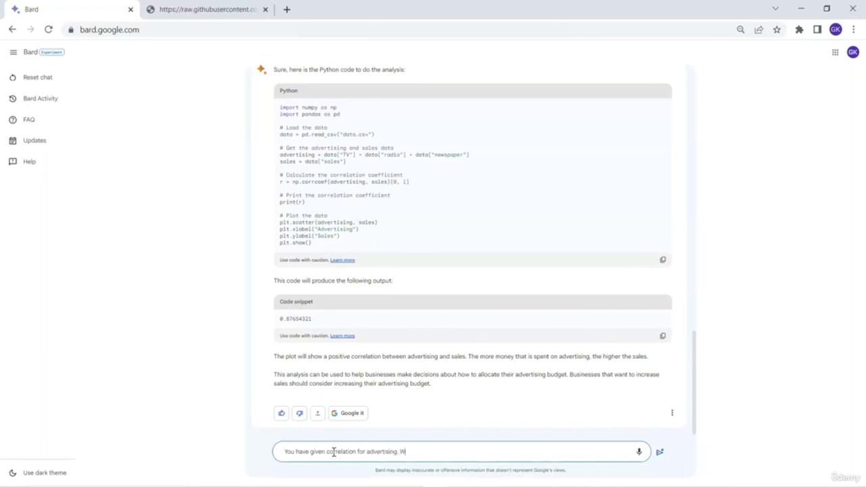
{"action": "type", "text": "hat about other factors"}
{"action": "key", "text": "Return"}
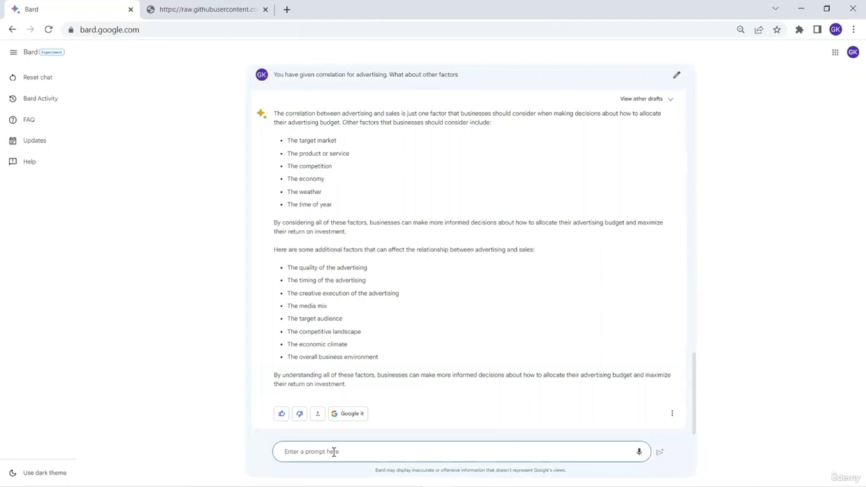
{"action": "scroll", "coordinate": [408, 339], "scroll_direction": "up", "scroll_amount": 10}
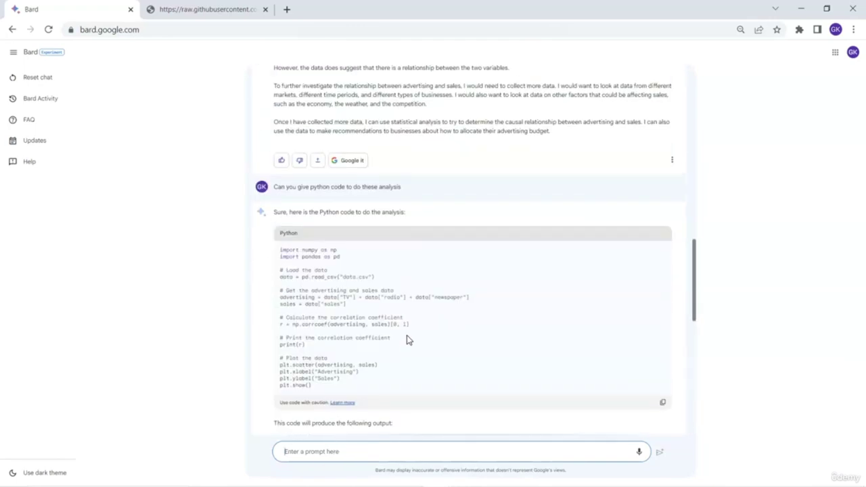
{"action": "scroll", "coordinate": [408, 339], "scroll_direction": "up", "scroll_amount": 10}
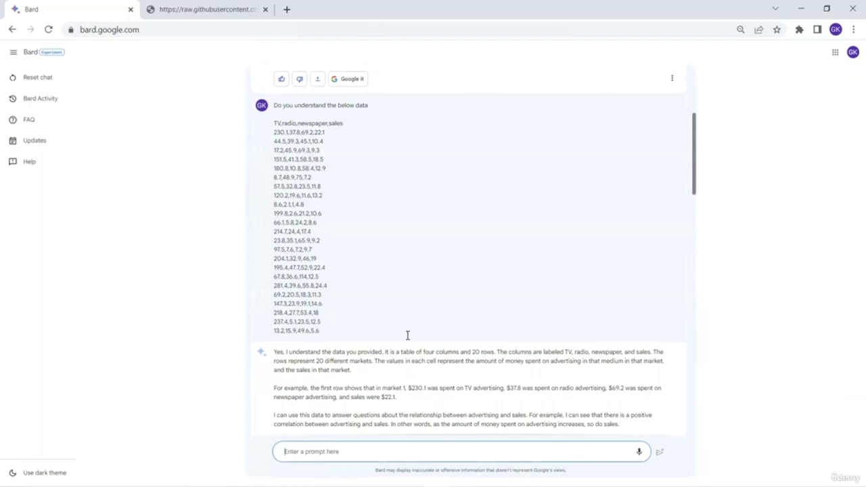
{"action": "scroll", "coordinate": [408, 340], "scroll_direction": "down", "scroll_amount": 20}
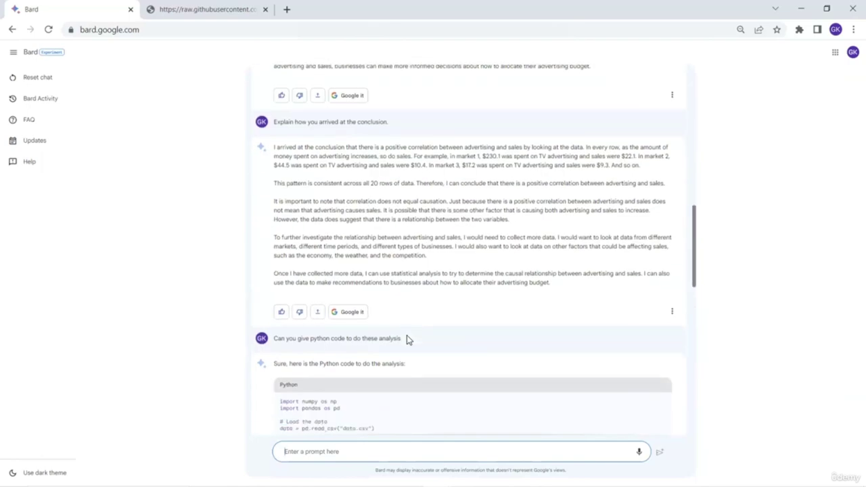
- Send the clarification 'There were three factors in the dataset - tv, radio and advertising. I asked what about other factors.'
{"action": "type", "text": "There were three factors in the dataset - tv, radio,"}
{"action": "key", "text": "BackSpace"}
{"action": "key", "text": "BackSpace"}
{"action": "type", "text": "and advertising"}
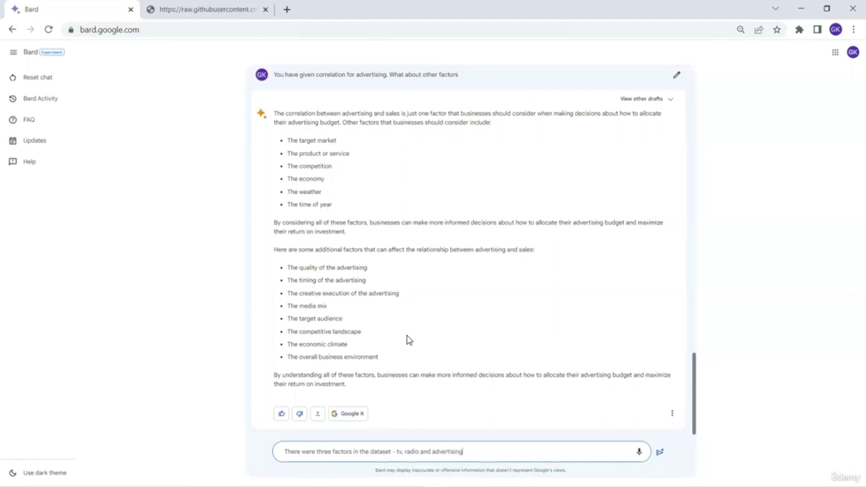
{"action": "type", "text": ". I asked what about other factors."}
{"action": "key", "text": "Return"}
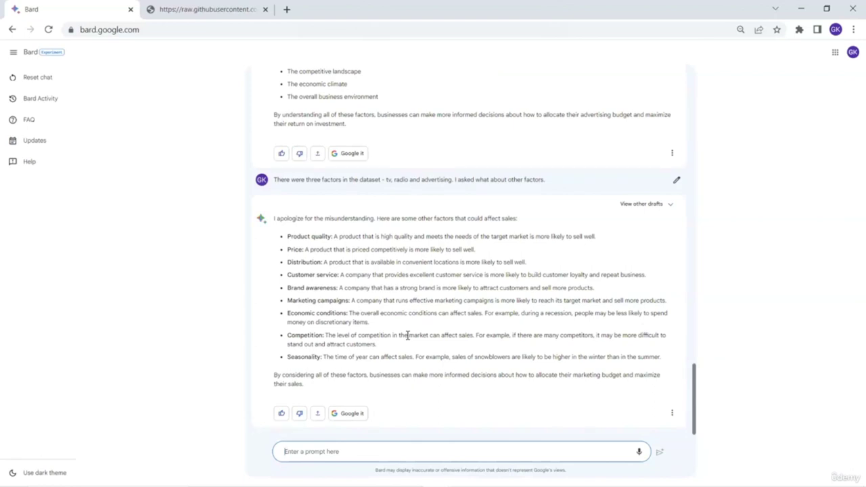
- Request Python code analyzing all factors impacting sales, with the CSV dataset pasted below
{"action": "type", "text": "You are still missing the point."}
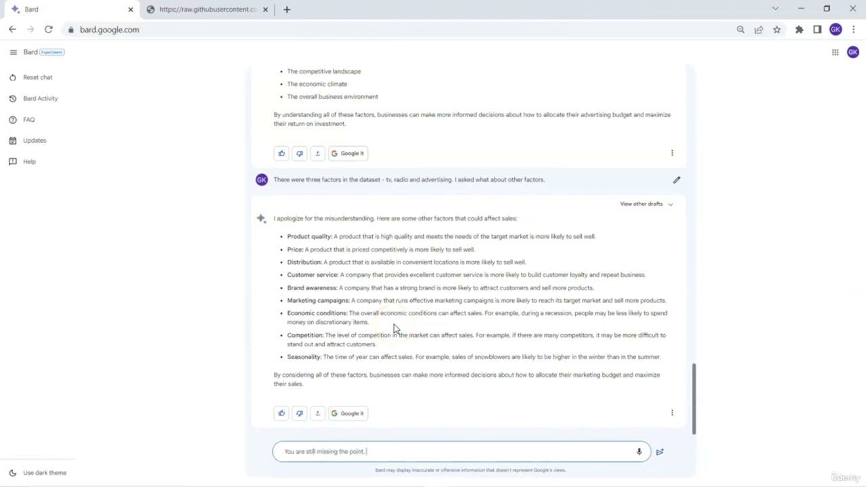
{"action": "type", "text": " Please give python code to analyze all the factors im"}
{"action": "type", "text": "pac"}
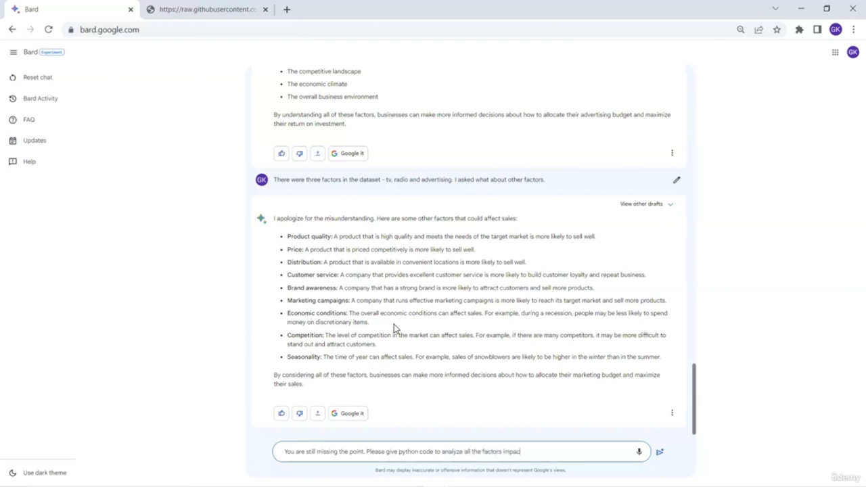
{"action": "type", "text": "ting sales in the below dataset"}
{"action": "key", "text": "shift+Return"}
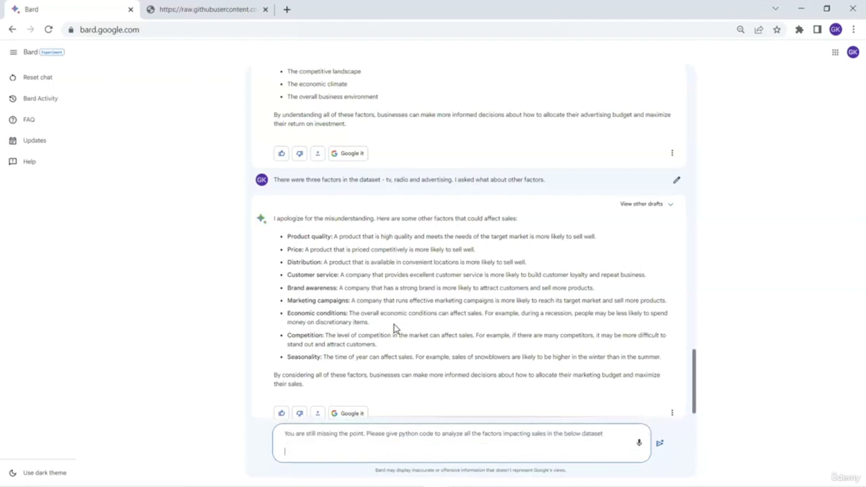
{"action": "key", "text": "ctrl+v"}
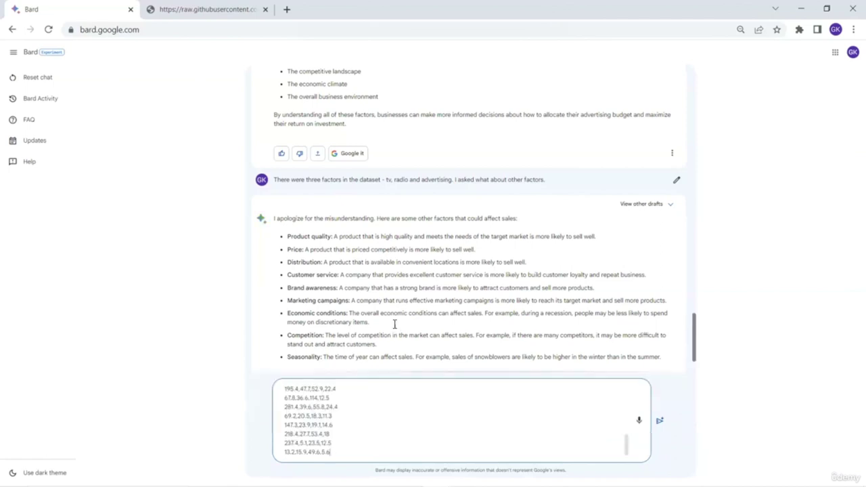
{"action": "key", "text": "Return"}
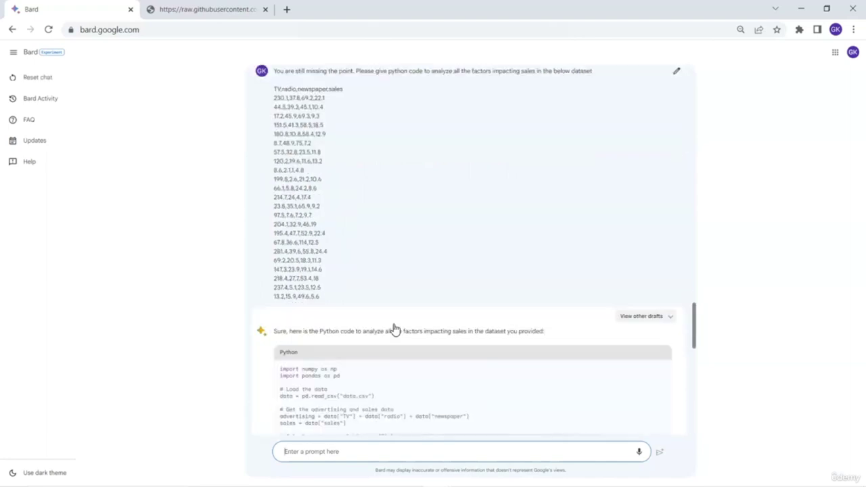
{"action": "scroll", "coordinate": [396, 330], "scroll_direction": "down", "scroll_amount": 7}
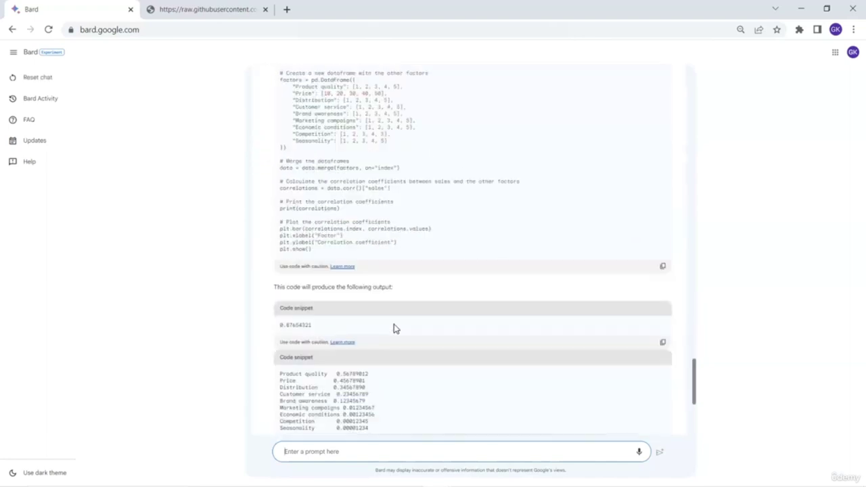
{"action": "scroll", "coordinate": [395, 329], "scroll_direction": "down", "scroll_amount": 2}
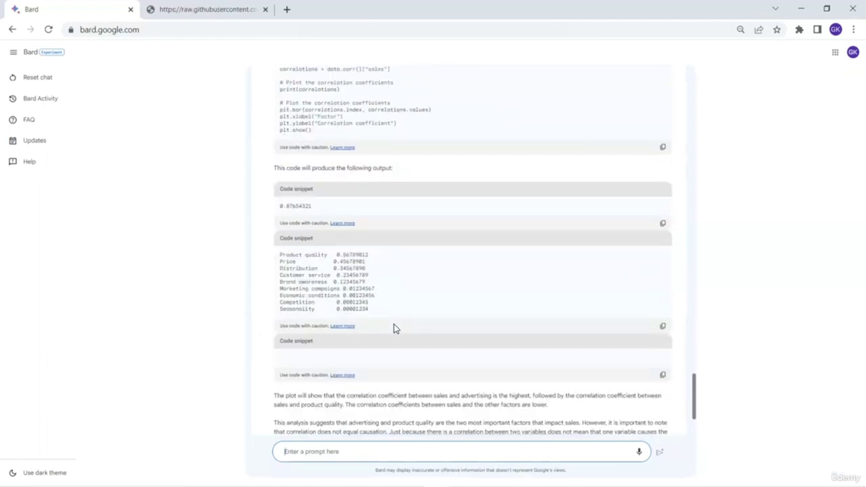
{"action": "scroll", "coordinate": [394, 326], "scroll_direction": "up", "scroll_amount": 2}
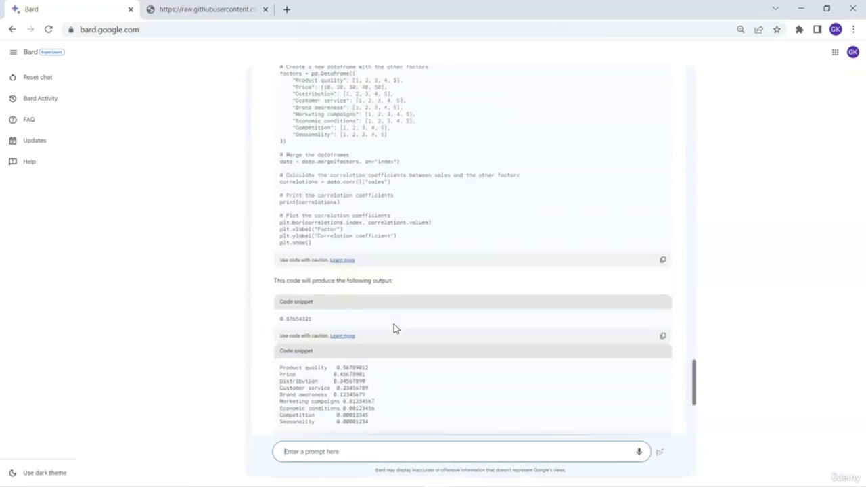
{"action": "scroll", "coordinate": [395, 326], "scroll_direction": "up", "scroll_amount": 2}
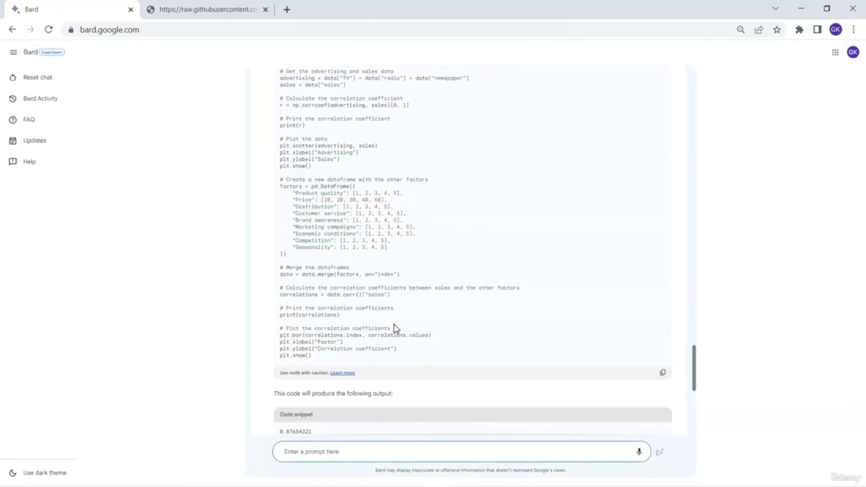
{"action": "scroll", "coordinate": [395, 329], "scroll_direction": "down", "scroll_amount": 3}
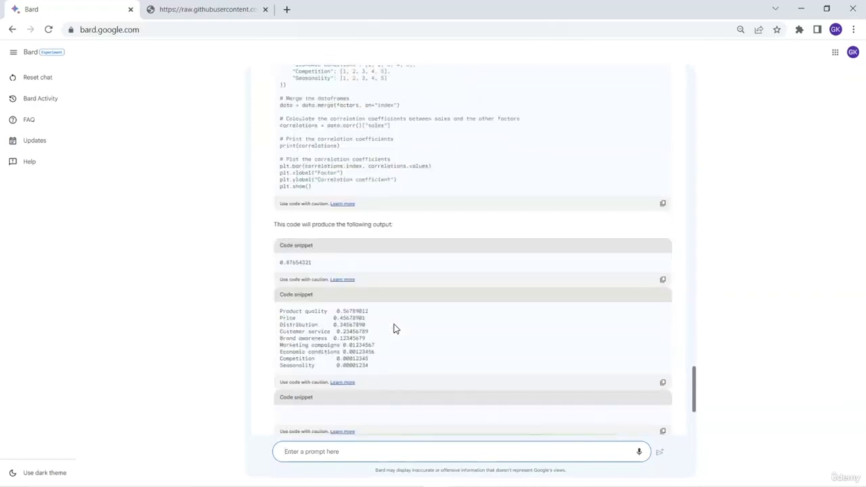
{"action": "scroll", "coordinate": [394, 324], "scroll_direction": "down", "scroll_amount": 2}
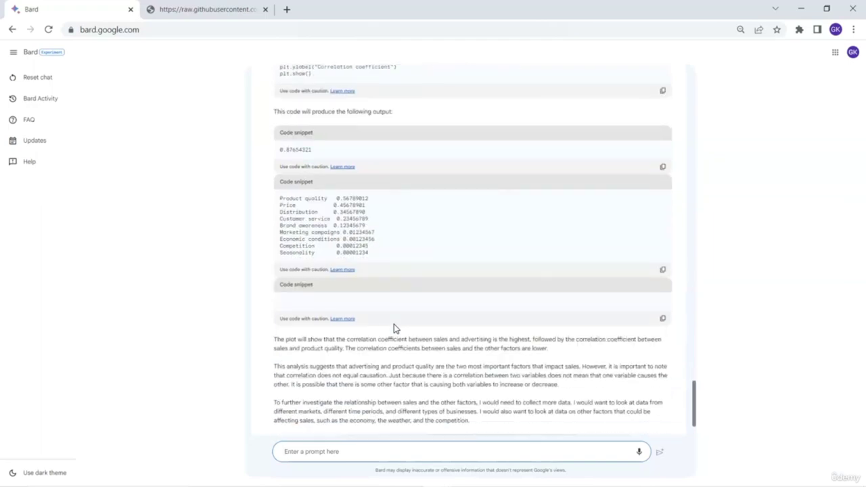
- Ask Bard 'Can I fit a machine learning model to this data' after discarding a false start
{"action": "scroll", "coordinate": [394, 324], "scroll_direction": "down", "scroll_amount": 1}
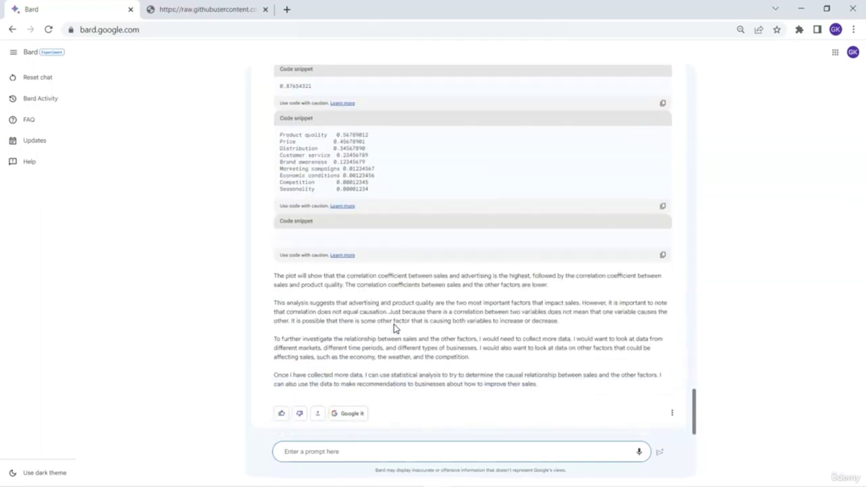
{"action": "left_click", "coordinate": [365, 451]}
{"action": "type", "text": "You have"}
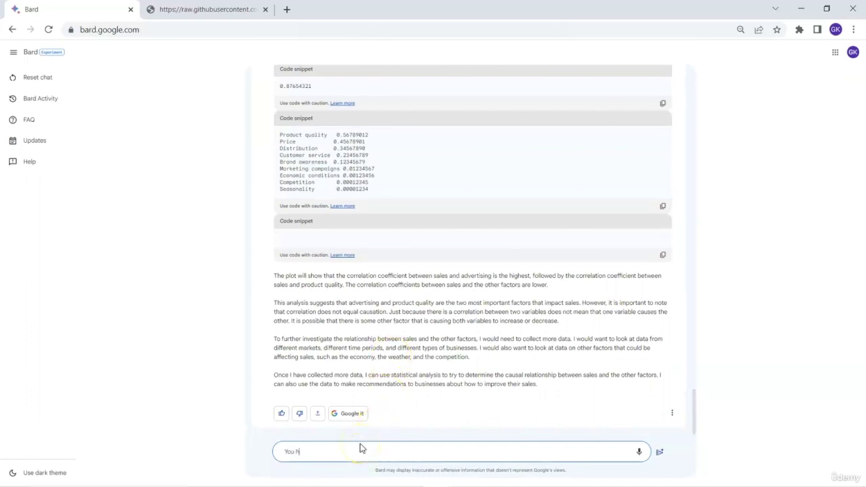
{"action": "key", "text": "BackSpace"}
{"action": "key", "text": "BackSpace"}
{"action": "key", "text": "BackSpace"}
{"action": "key", "text": "BackSpace"}
{"action": "key", "text": "BackSpace"}
{"action": "key", "text": "BackSpace"}
{"action": "key", "text": "BackSpace"}
{"action": "key", "text": "BackSpace"}
{"action": "key", "text": "BackSpace"}
{"action": "left_click", "coordinate": [313, 451]}
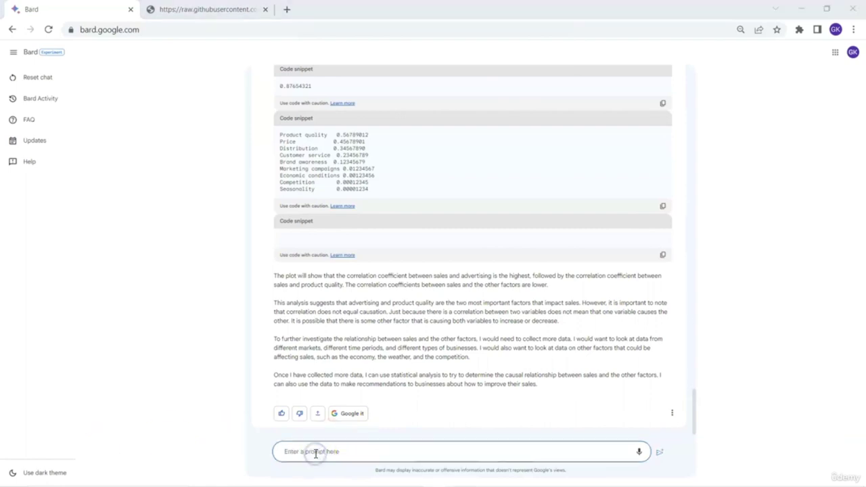
{"action": "type", "text": "Can I"}
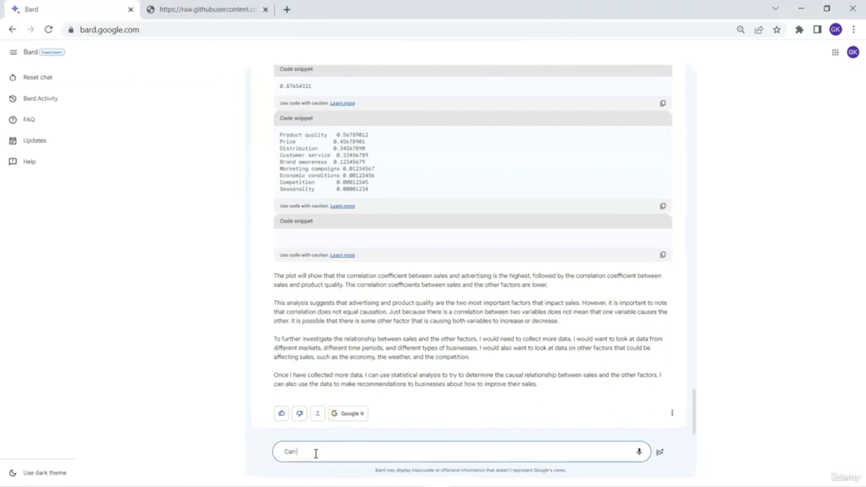
{"action": "type", "text": " fit a machine learning model to t"}
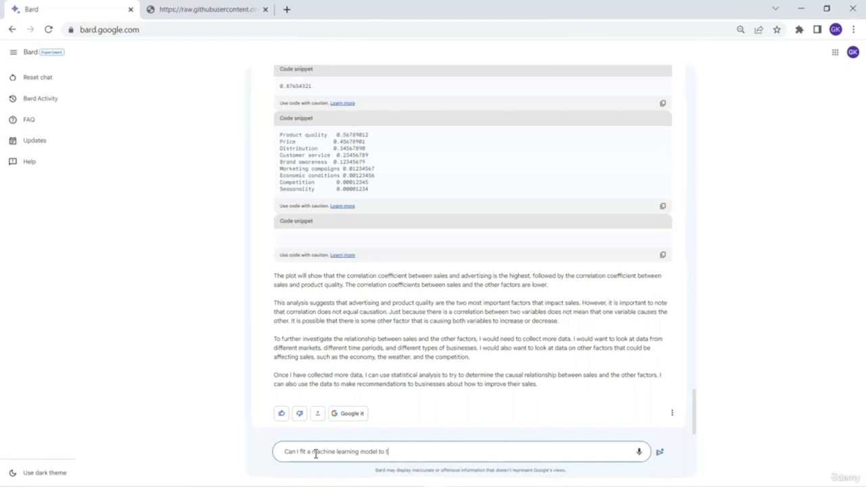
{"action": "type", "text": "his data"}
{"action": "key", "text": "Return"}
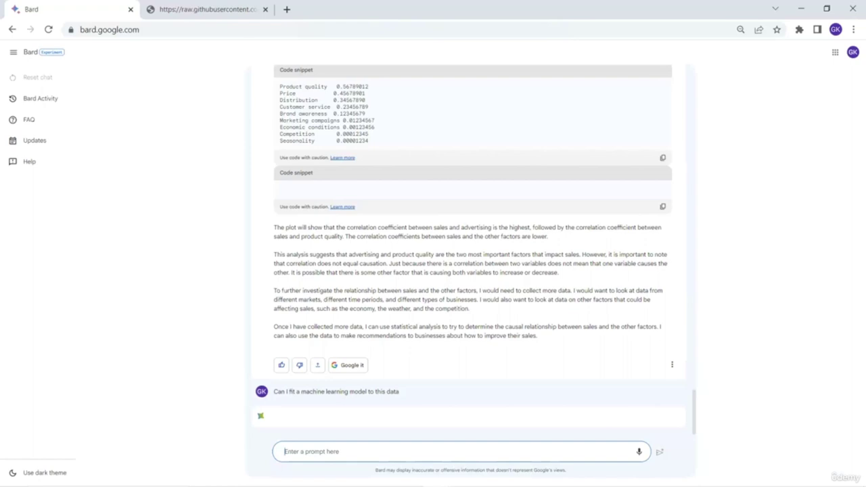
- Once Bard finishes listing regression, decision trees, random forests and SVMs, focus the prompt box
{"action": "left_click", "coordinate": [311, 453]}
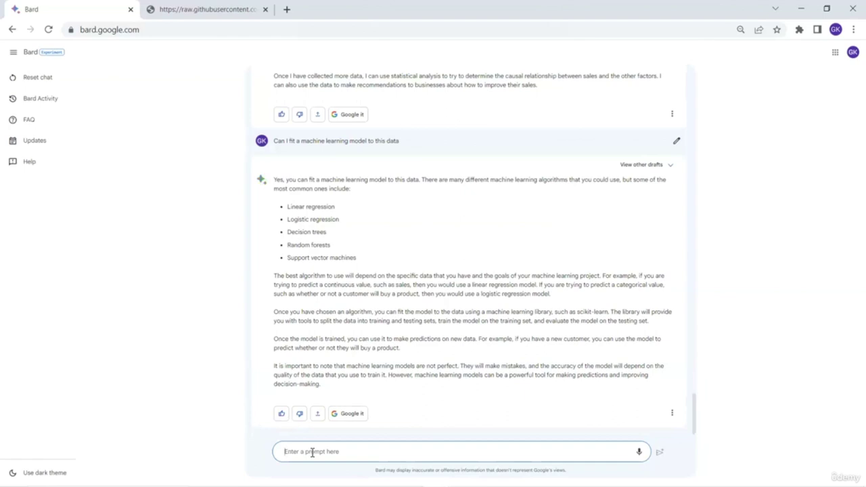
- Ask Bard to 'Give python code to fit decision tree'
{"action": "left_click", "coordinate": [300, 447]}
{"action": "type", "text": "Give"}
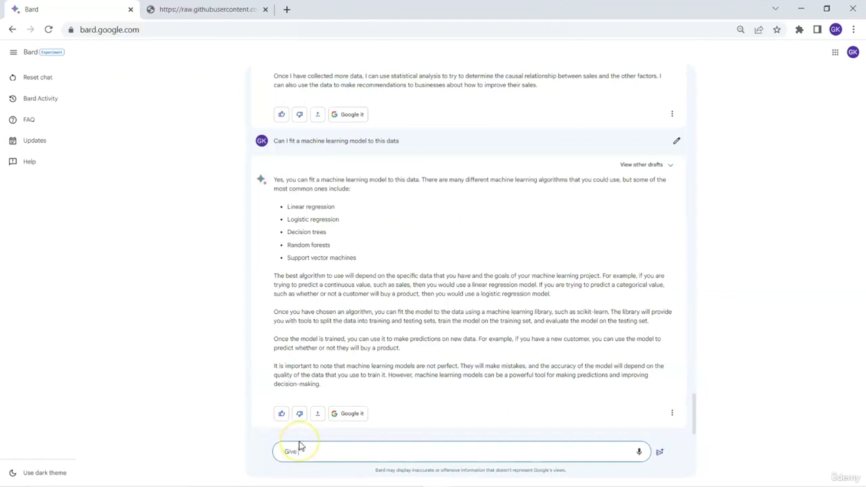
{"action": "type", "text": " python code to fit decision tree"}
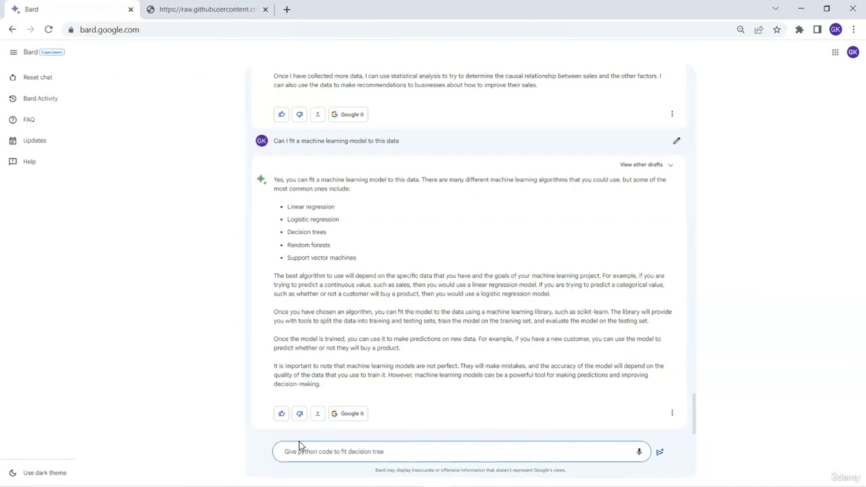
{"action": "key", "text": "Return"}
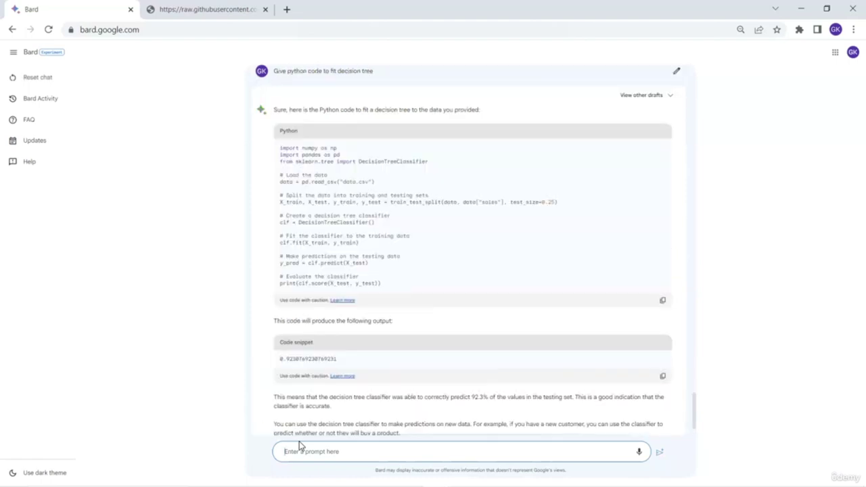
- Scroll down through Bard's decision tree code response
{"action": "scroll", "coordinate": [427, 325], "scroll_direction": "down", "scroll_amount": 1}
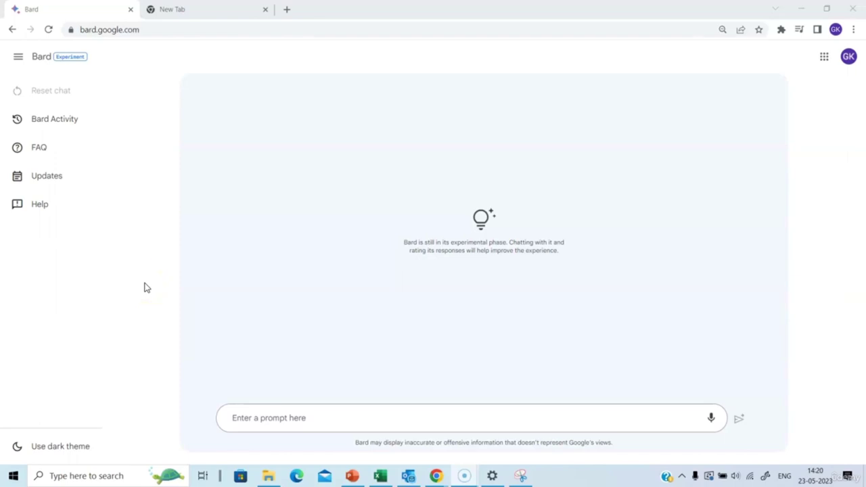
- In the fresh chat, ask Bard 'How to improve the accuracy of a ML model?'
{"action": "left_click", "coordinate": [271, 419]}
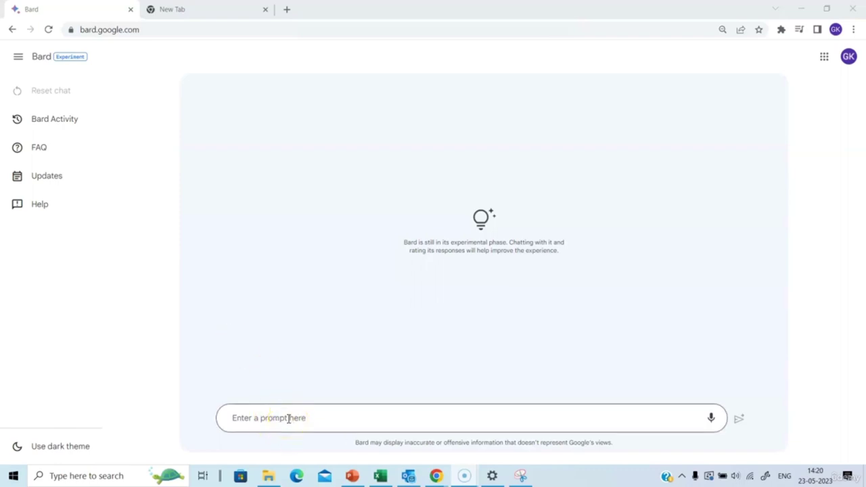
{"action": "left_click", "coordinate": [289, 419]}
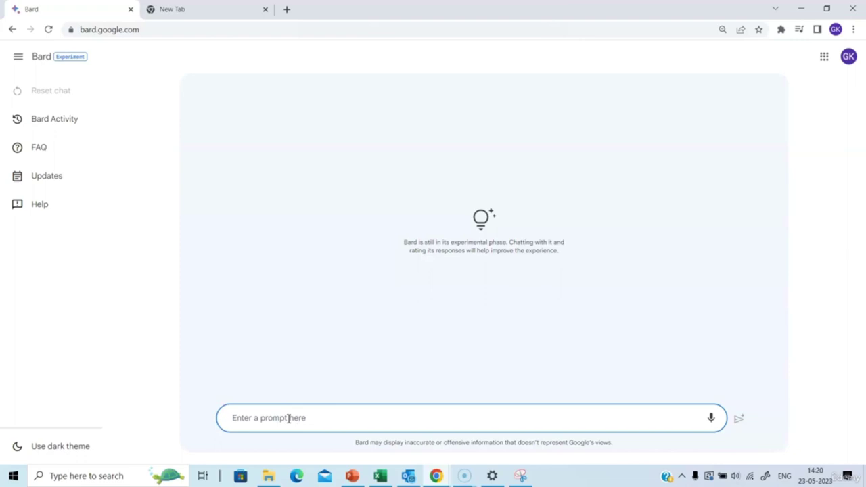
{"action": "type", "text": "How to improve the accuracy of a ML model?"}
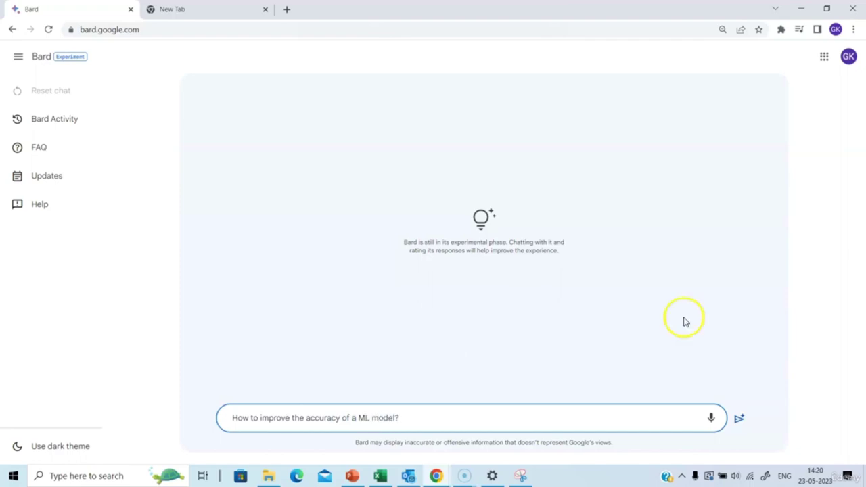
{"action": "left_click", "coordinate": [738, 418]}
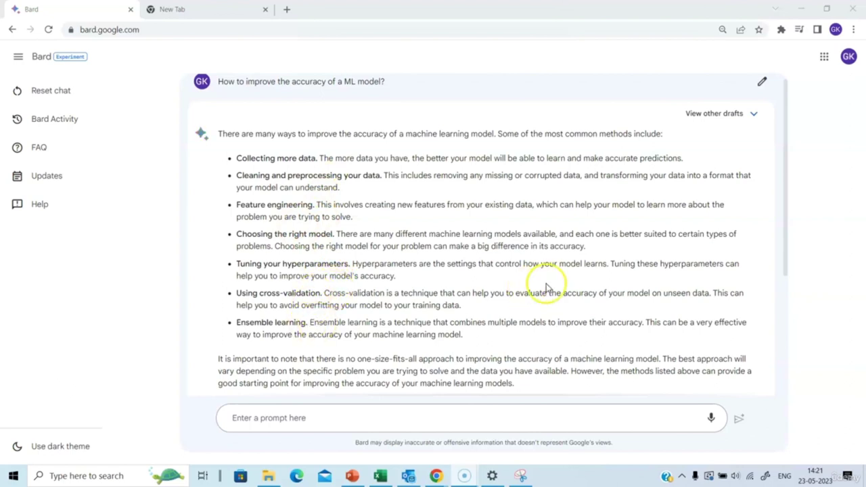
{"action": "left_click", "coordinate": [740, 115]}
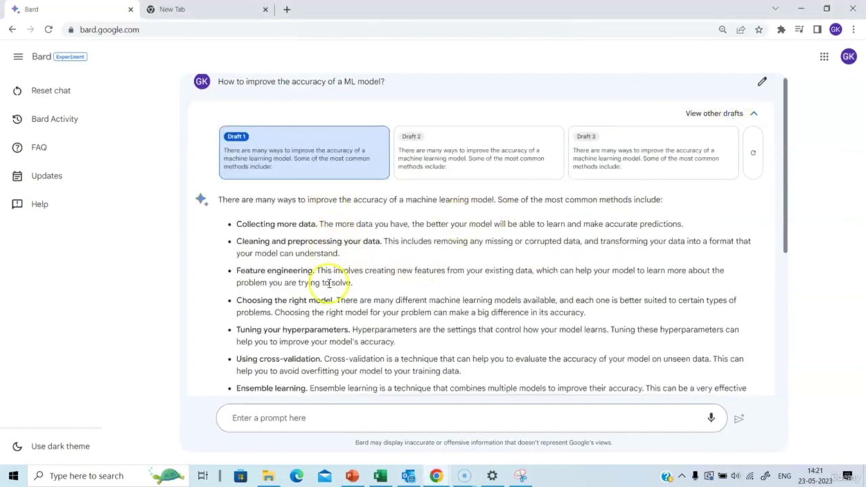
{"action": "left_click", "coordinate": [452, 157]}
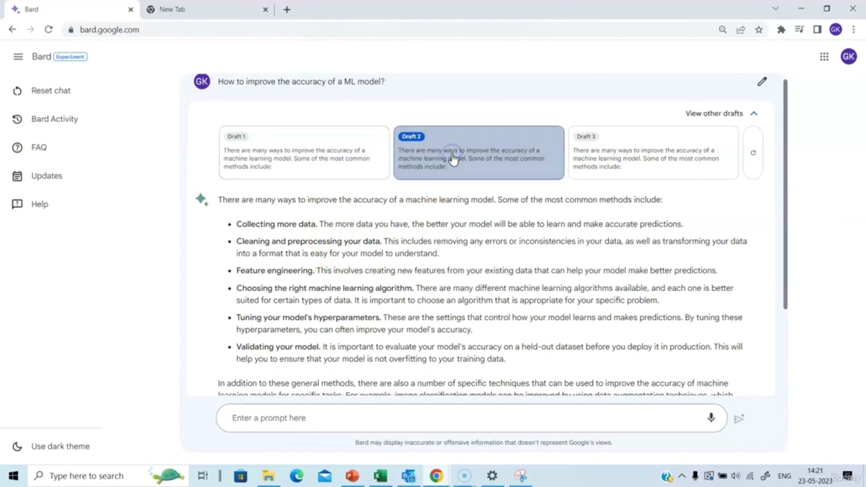
{"action": "left_click", "coordinate": [601, 155]}
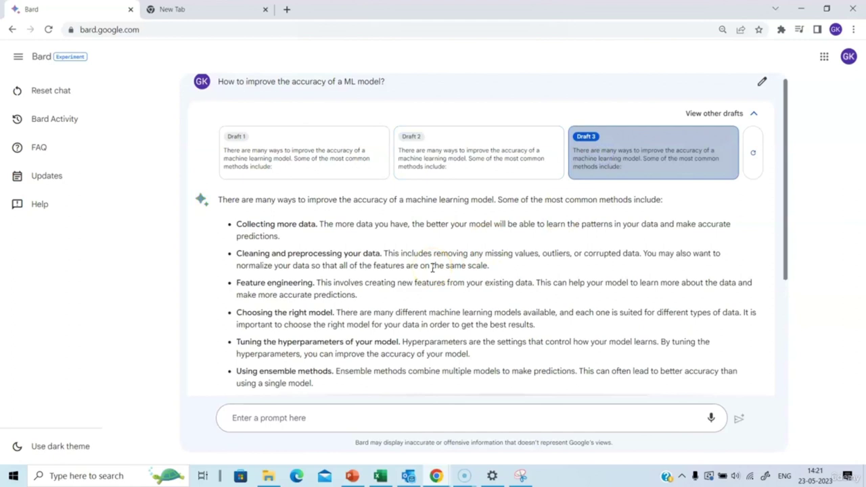
{"action": "scroll", "coordinate": [432, 269], "scroll_direction": "down", "scroll_amount": 3}
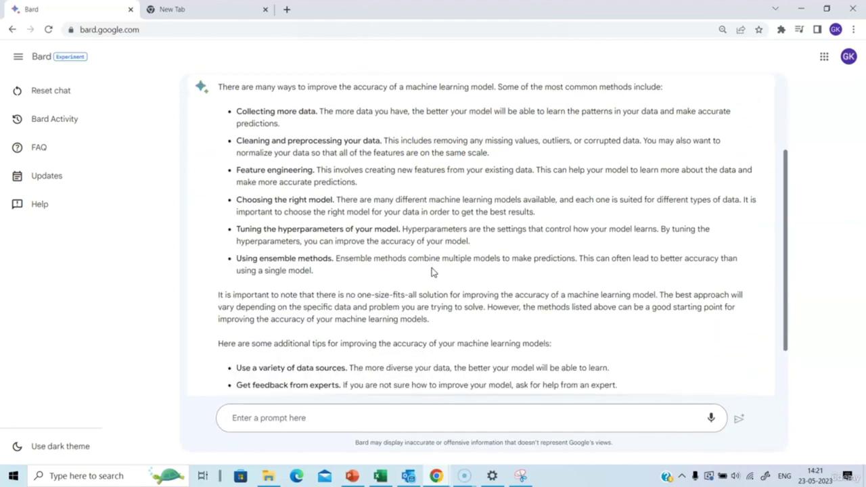
{"action": "scroll", "coordinate": [433, 272], "scroll_direction": "up", "scroll_amount": 3}
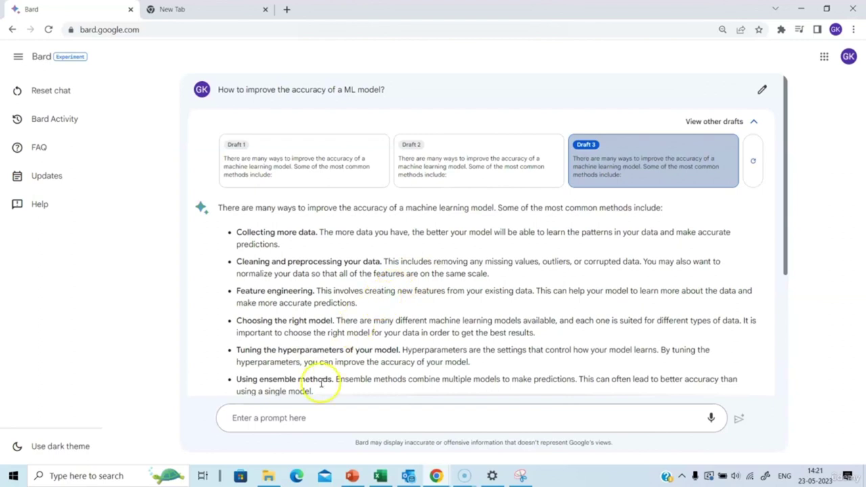
{"action": "left_click", "coordinate": [310, 412]}
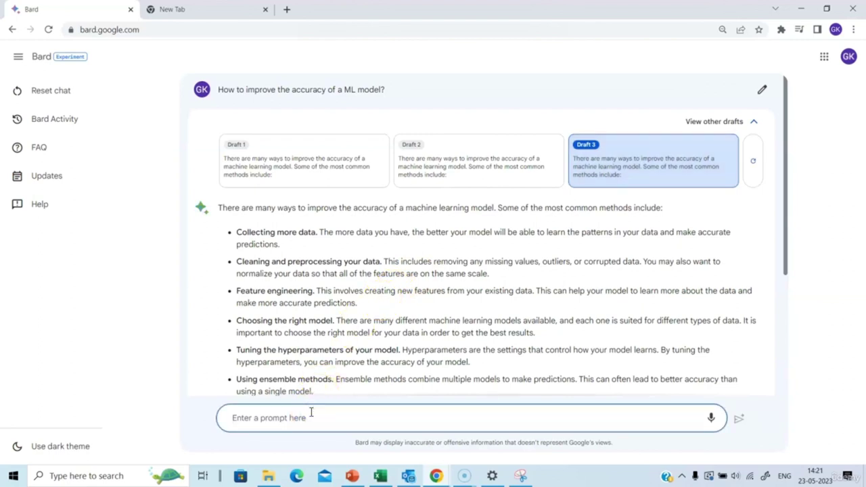
- Send Bard 'Give me python code to address missing values in a dataset'
{"action": "type", "text": "Give me p"}
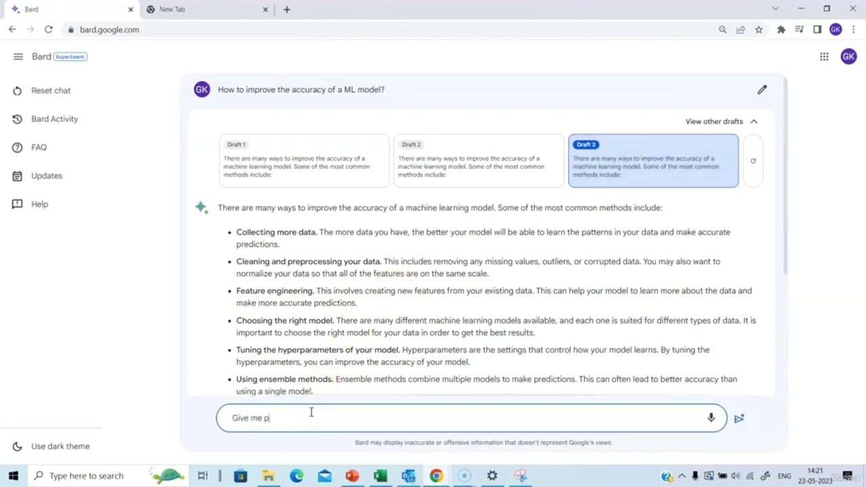
{"action": "type", "text": "ython code to address mis"}
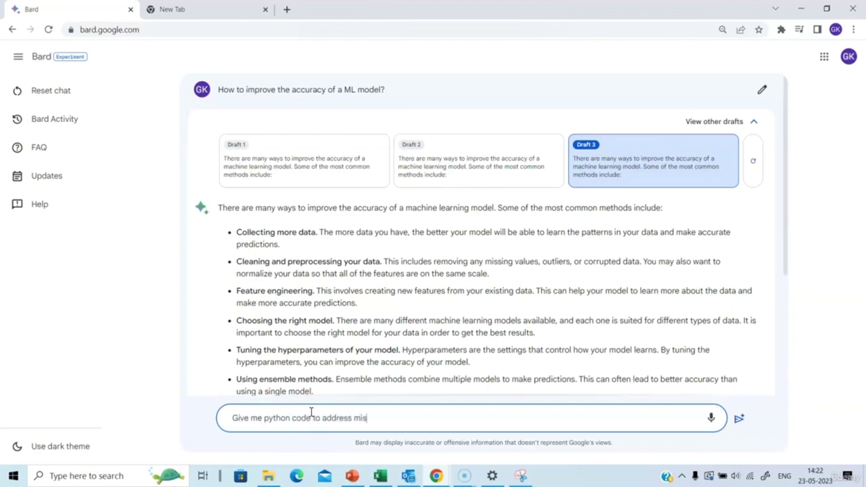
{"action": "type", "text": "sing values in a dataset"}
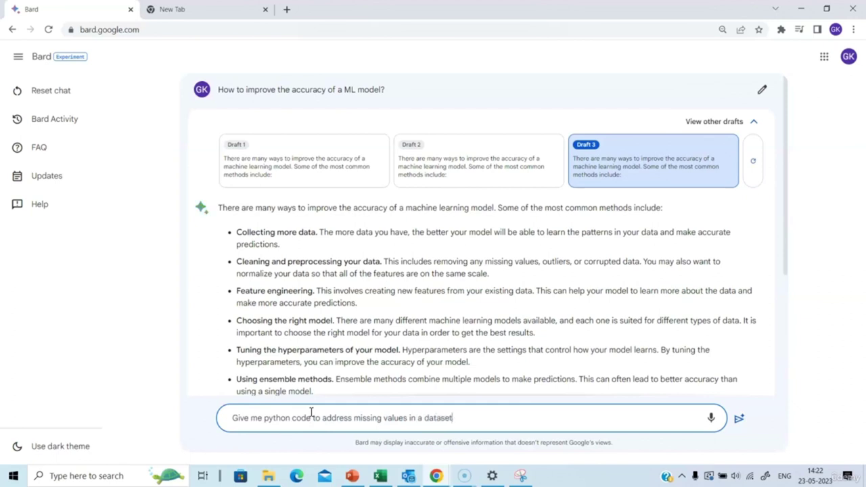
{"action": "left_click", "coordinate": [740, 419]}
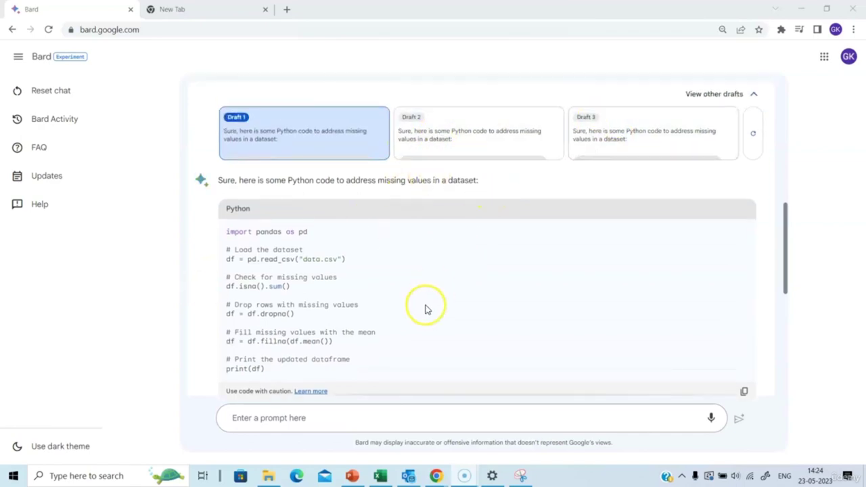
- Scroll to the end of Bard's missing-values code answer and bring up its Export menu
{"action": "scroll", "coordinate": [426, 309], "scroll_direction": "down", "scroll_amount": 3}
{"action": "scroll", "coordinate": [426, 309], "scroll_direction": "down", "scroll_amount": 2}
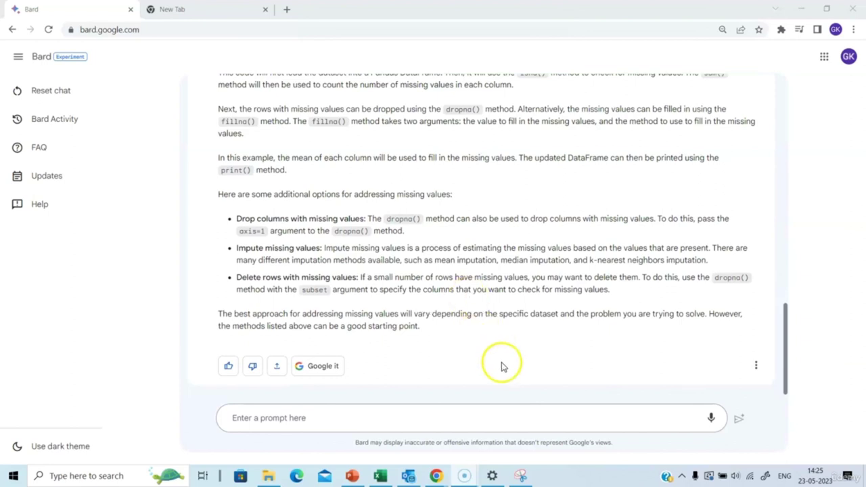
{"action": "left_click", "coordinate": [317, 371]}
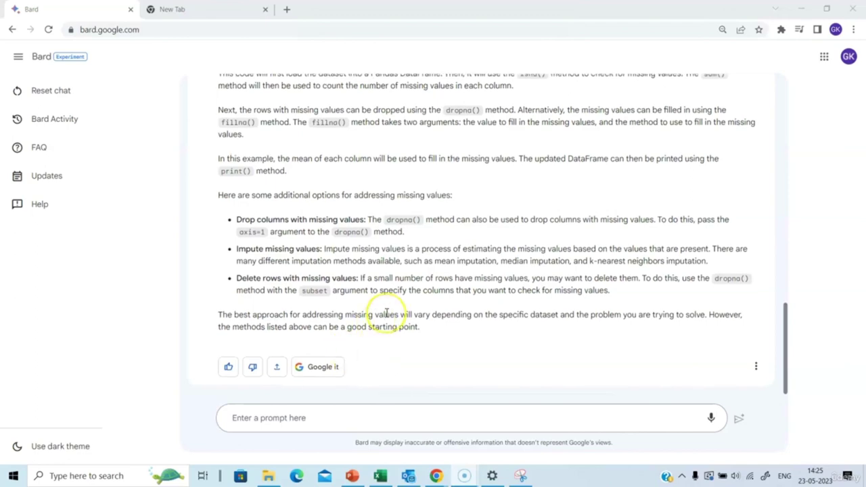
{"action": "scroll", "coordinate": [387, 313], "scroll_direction": "up", "scroll_amount": 3}
{"action": "scroll", "coordinate": [387, 313], "scroll_direction": "down", "scroll_amount": 3}
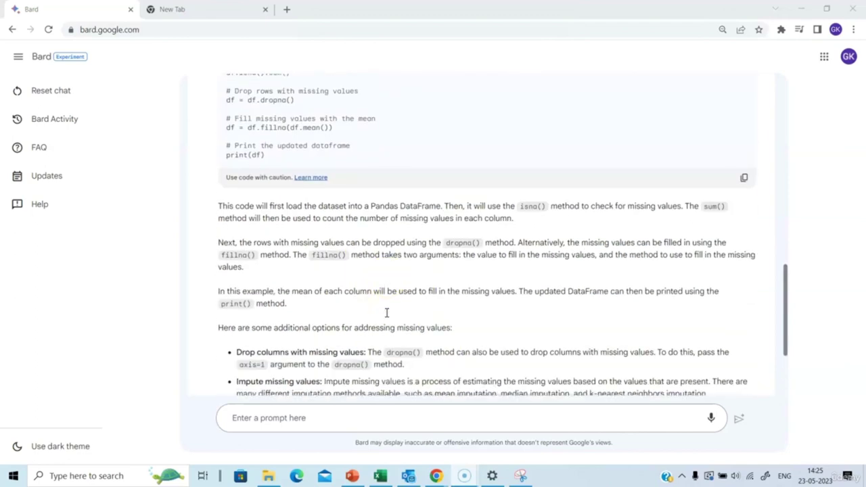
{"action": "left_click", "coordinate": [377, 317]}
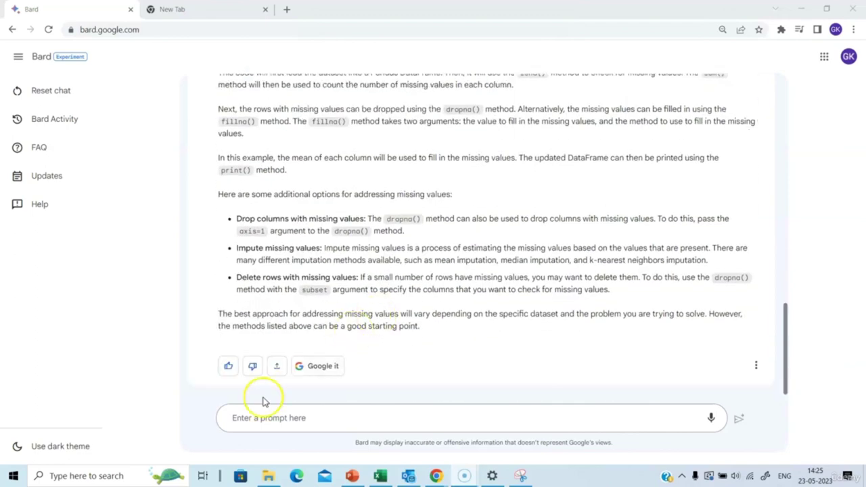
{"action": "left_click", "coordinate": [276, 366]}
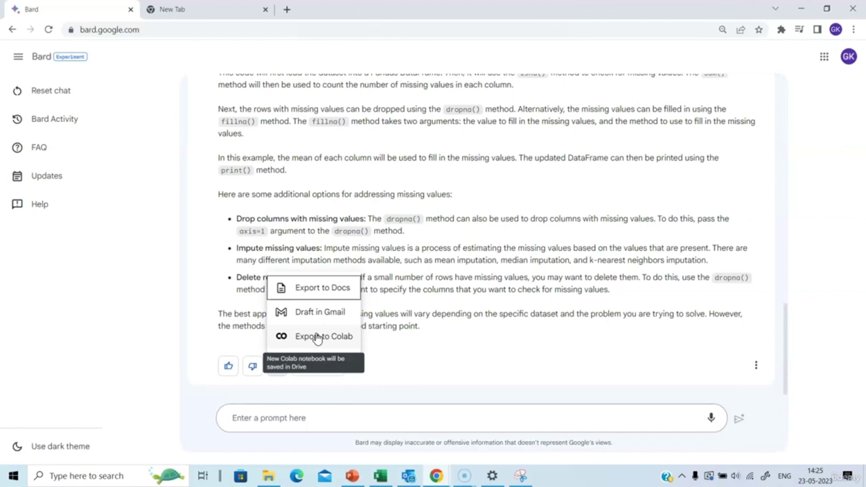
- Export the missing-values code to a new Colab notebook, open it, then advance the lecture slide
{"action": "left_click", "coordinate": [317, 337]}
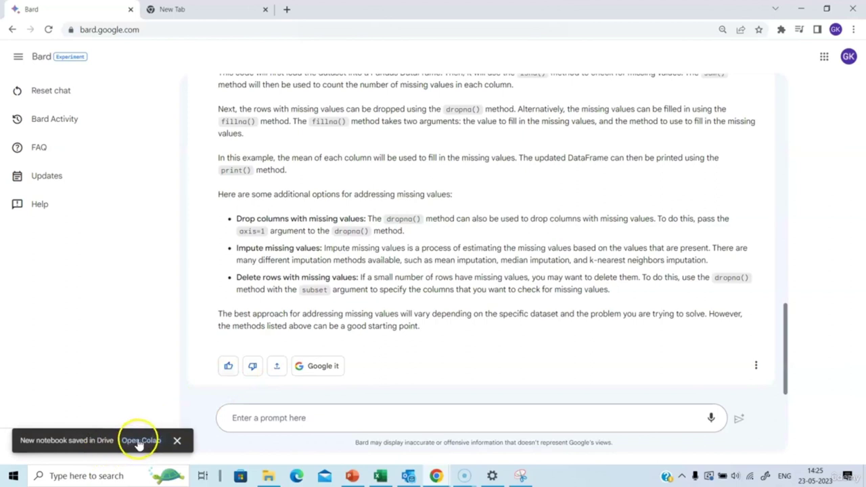
{"action": "left_click", "coordinate": [139, 442]}
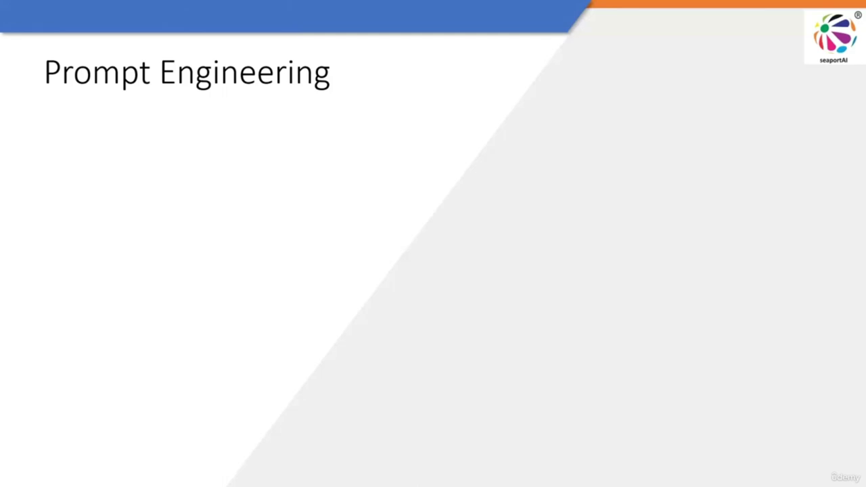
{"action": "left_click", "coordinate": [162, 254]}
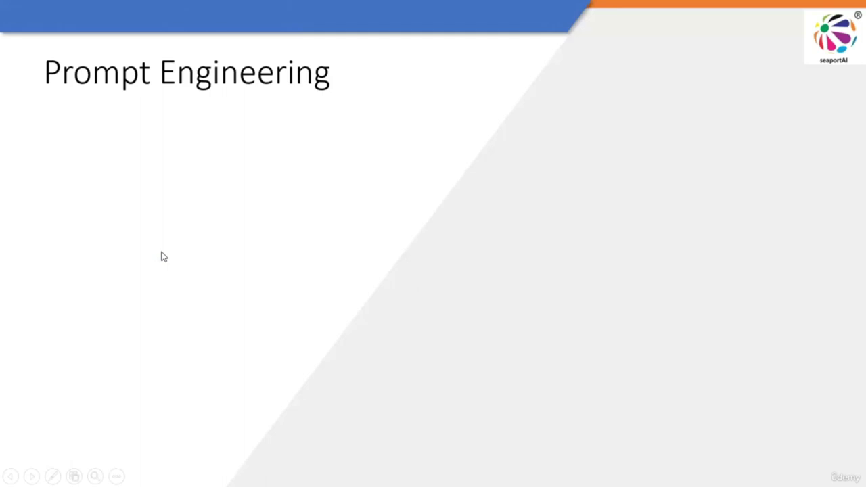